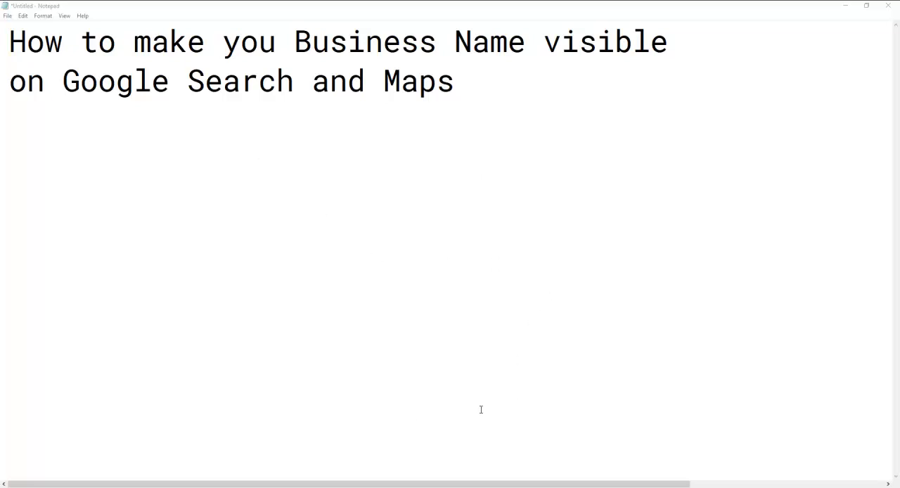
Switch to the Chrome window showing Google My Business and open a new tab.
{"action": "mouse_move", "coordinate": [380, 487]}
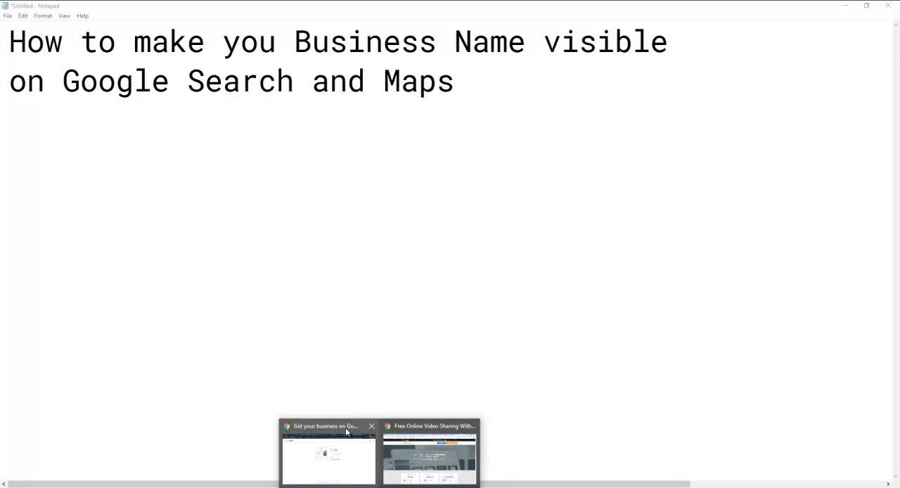
{"action": "left_click", "coordinate": [335, 454]}
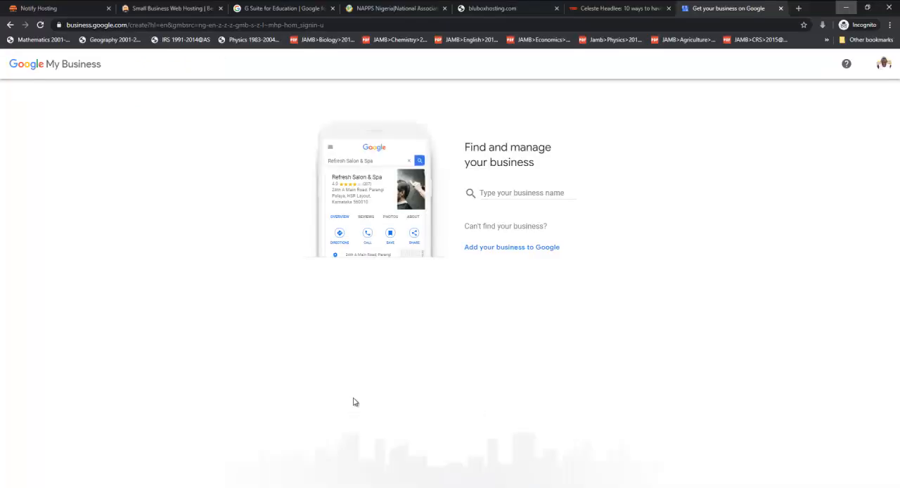
{"action": "left_click", "coordinate": [799, 8]}
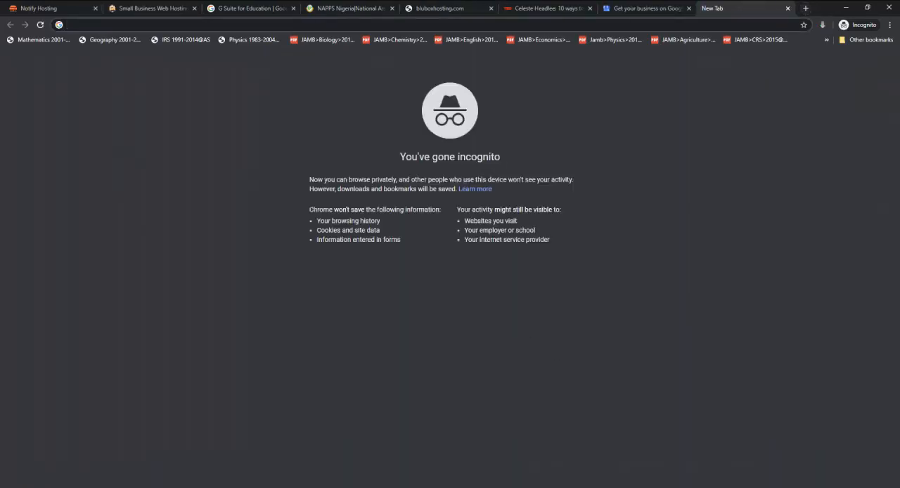
Switch to Notepad and replace the whole note with "business.google.com".
{"action": "key", "text": "alt+Tab"}
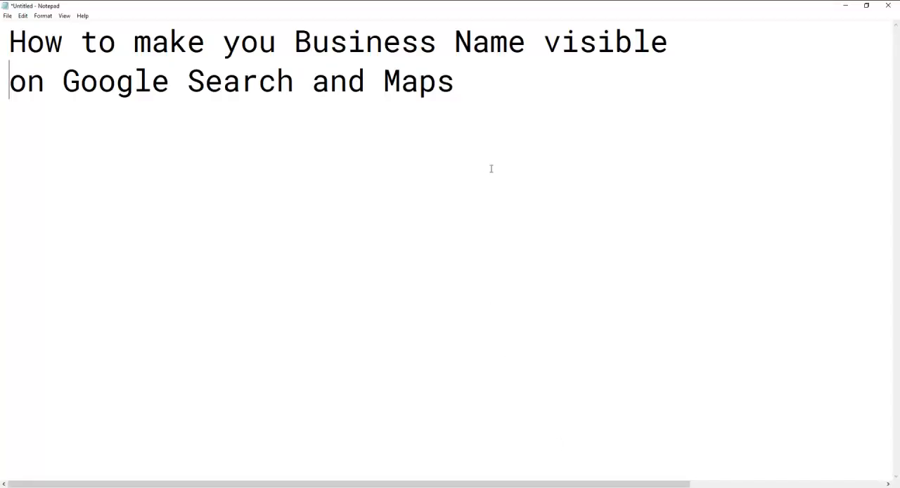
{"action": "key", "text": "ctrl+a"}
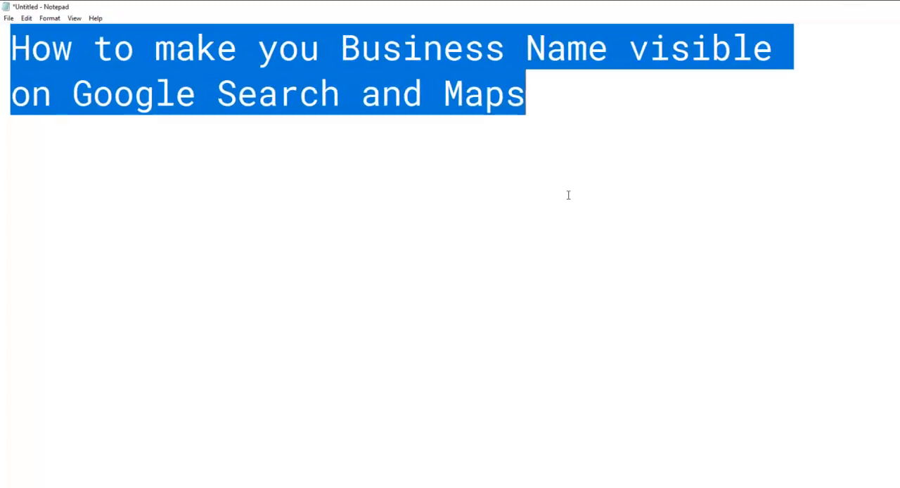
{"action": "type", "text": "business.google"}
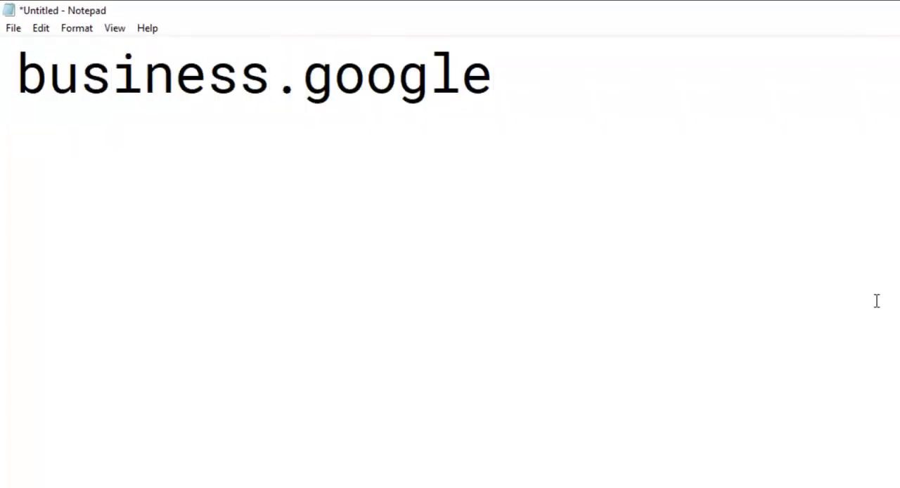
{"action": "type", "text": ".com"}
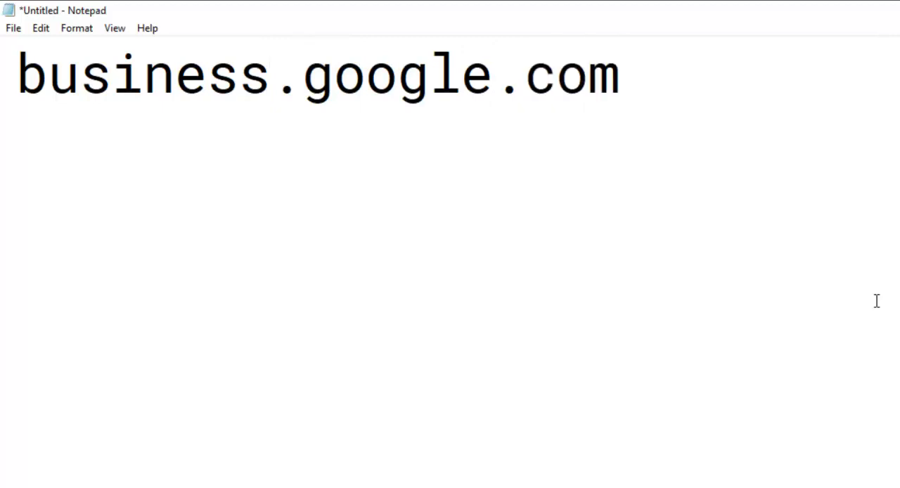
Return to Chrome, load business.google.com in the new tab and sign in to Google My Business.
{"action": "key", "text": "alt+Tab"}
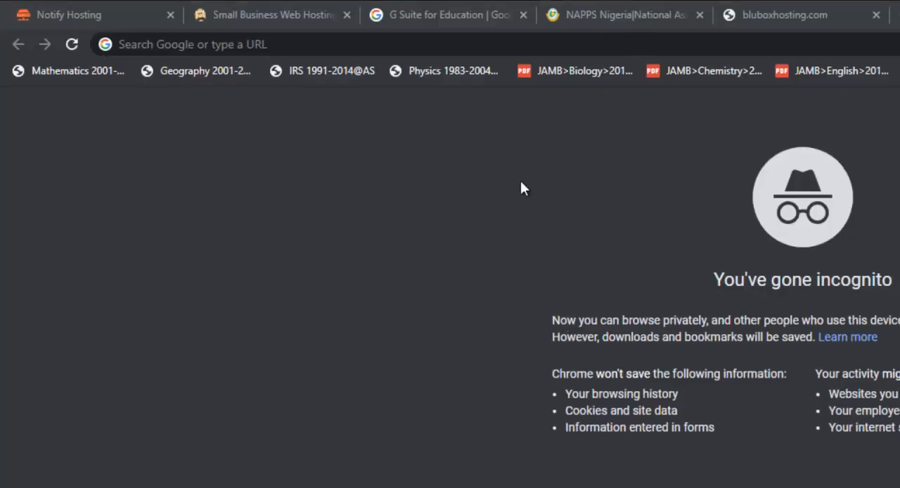
{"action": "left_click", "coordinate": [466, 40]}
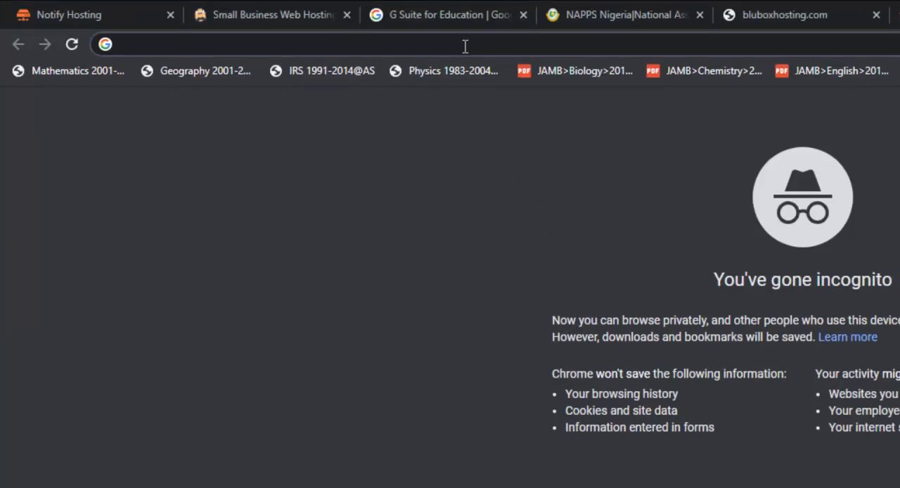
{"action": "type", "text": "business"}
{"action": "key", "text": "Return"}
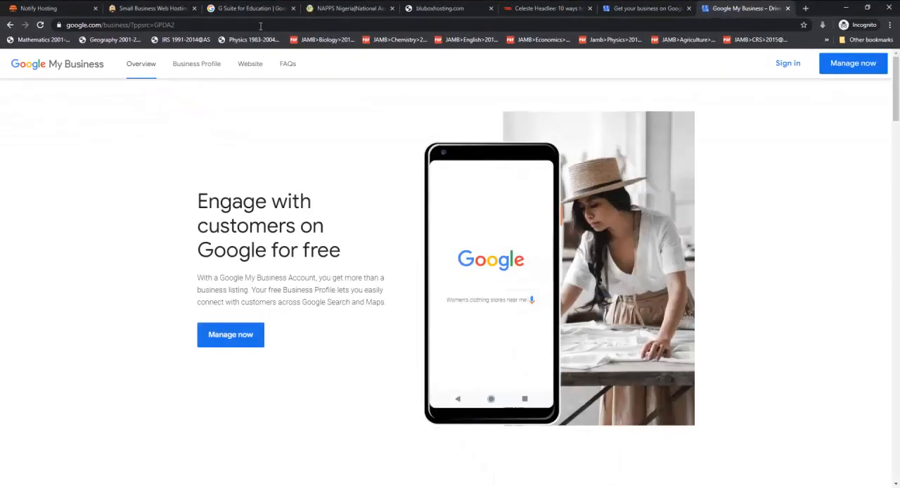
{"action": "left_click", "coordinate": [788, 64]}
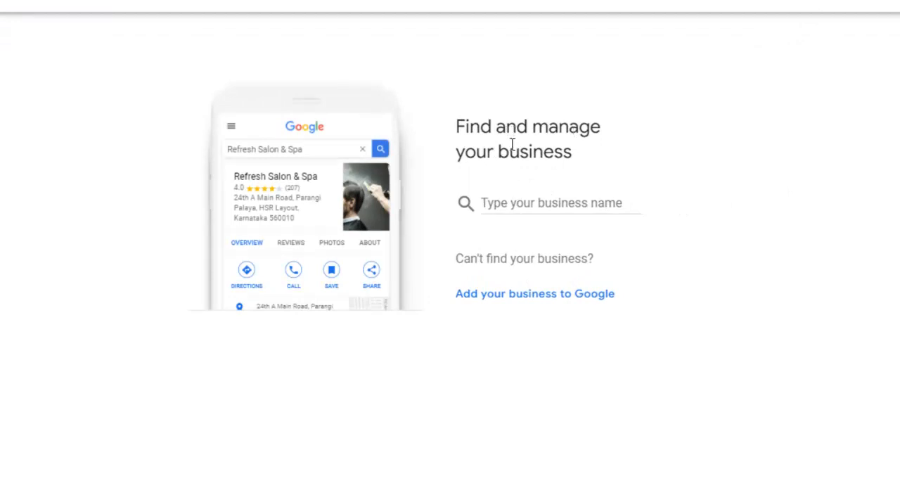
Enter "Notify Stores" as the business name, create a new business with it and continue to the category question.
{"action": "left_click", "coordinate": [549, 203]}
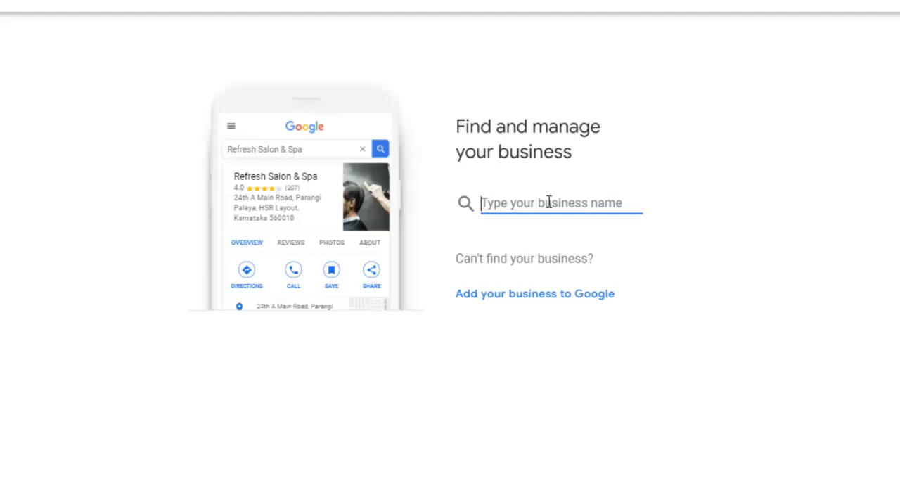
{"action": "type", "text": "Notify"}
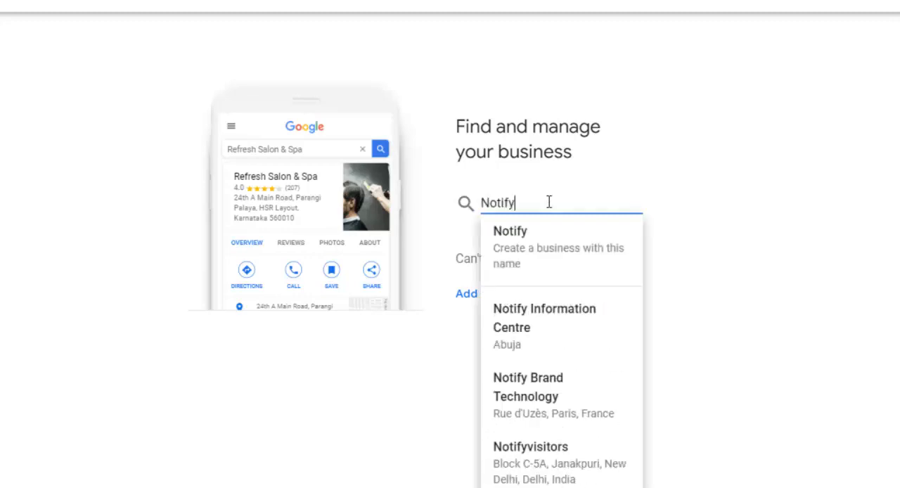
{"action": "type", "text": " Stores"}
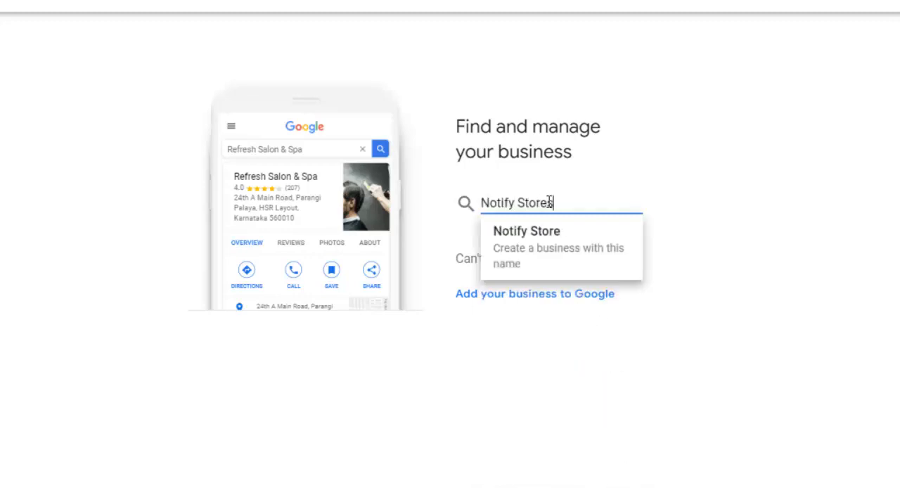
{"action": "left_click", "coordinate": [512, 243]}
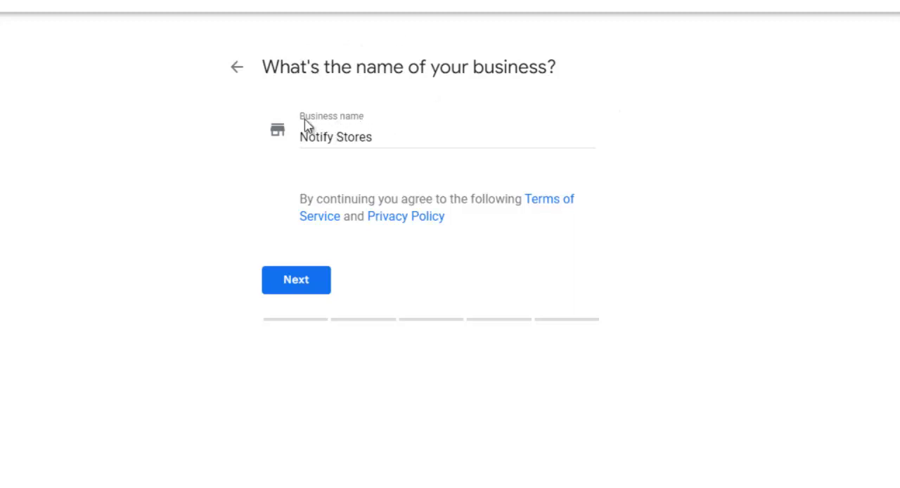
{"action": "left_click", "coordinate": [295, 283]}
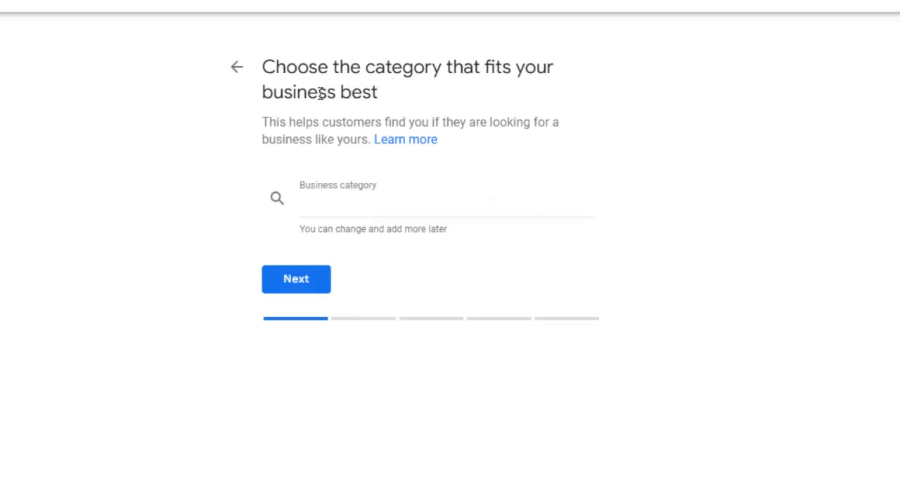
Search the business categories for "E-", "sch", "edu" and "cons" in turn.
{"action": "left_click", "coordinate": [354, 211]}
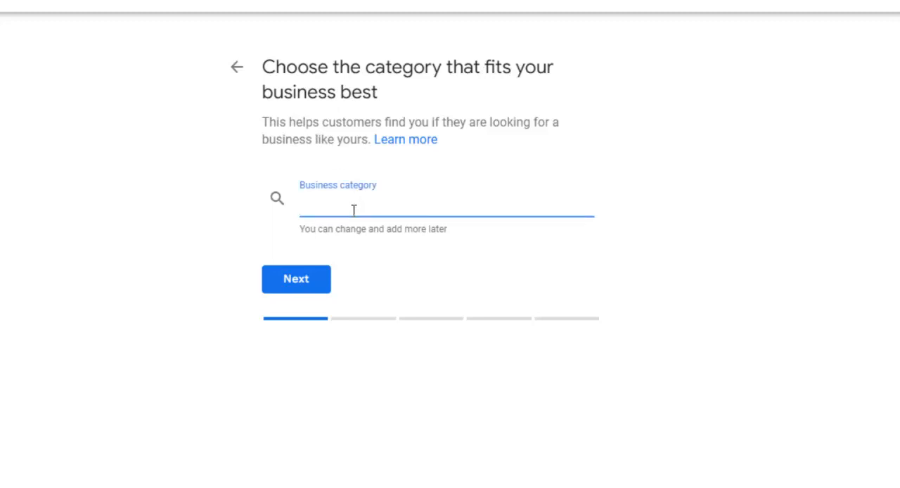
{"action": "type", "text": "E-"}
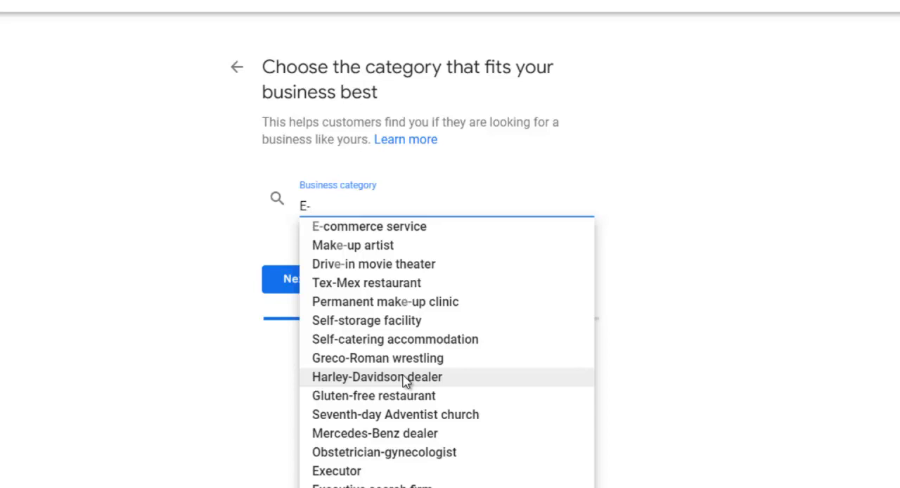
{"action": "key", "text": "ctrl+a"}
{"action": "type", "text": "sch"}
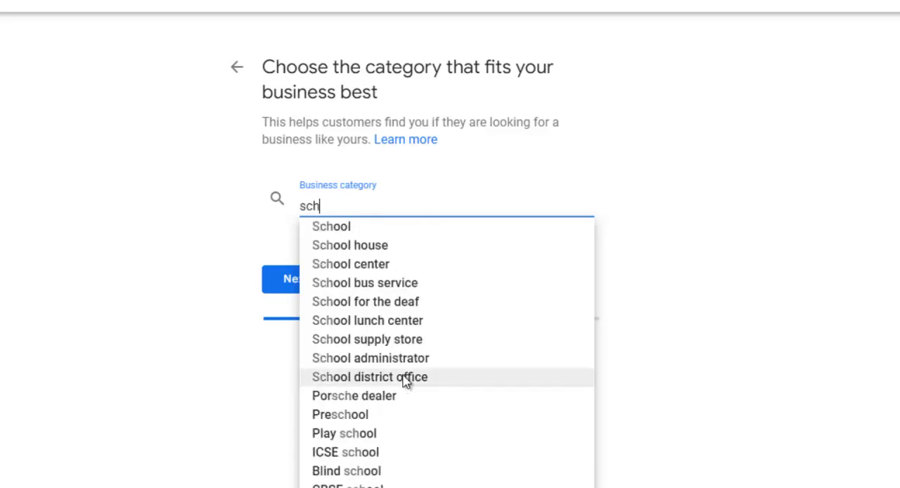
{"action": "key", "text": "BackSpace"}
{"action": "key", "text": "BackSpace"}
{"action": "key", "text": "BackSpace"}
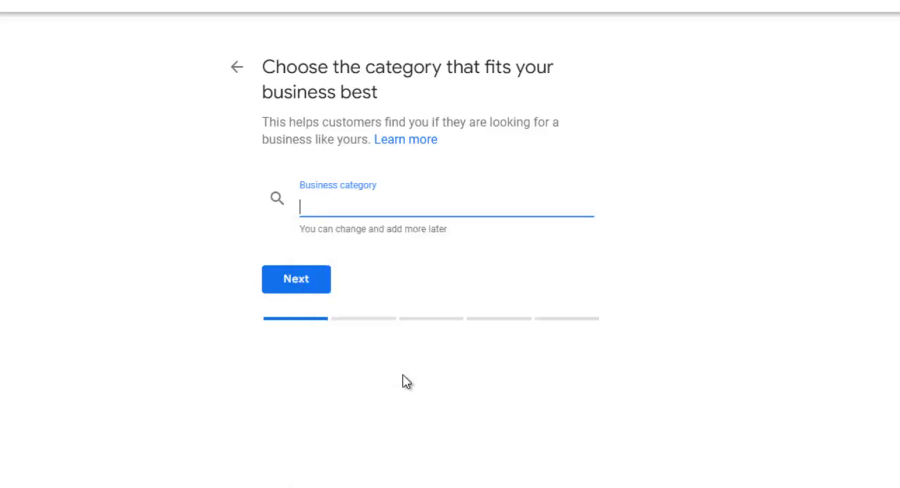
{"action": "type", "text": "edu"}
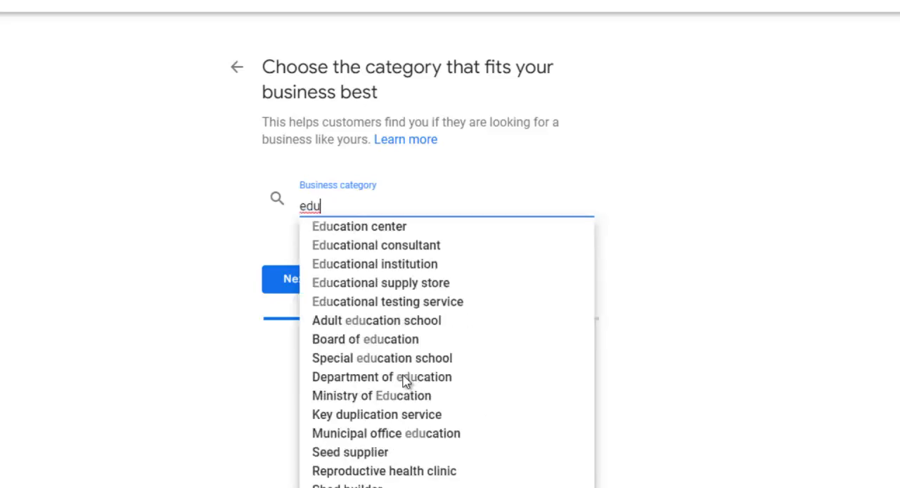
{"action": "key", "text": "BackSpace"}
{"action": "key", "text": "BackSpace"}
{"action": "key", "text": "BackSpace"}
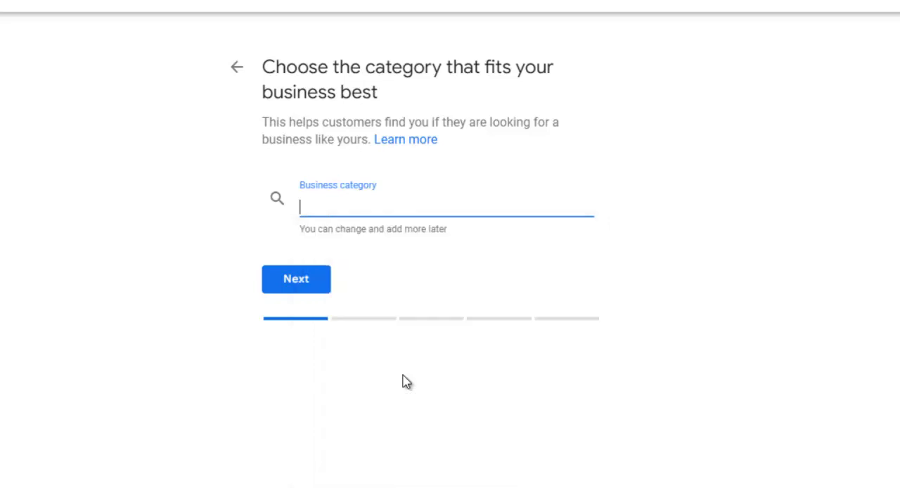
{"action": "type", "text": "cons"}
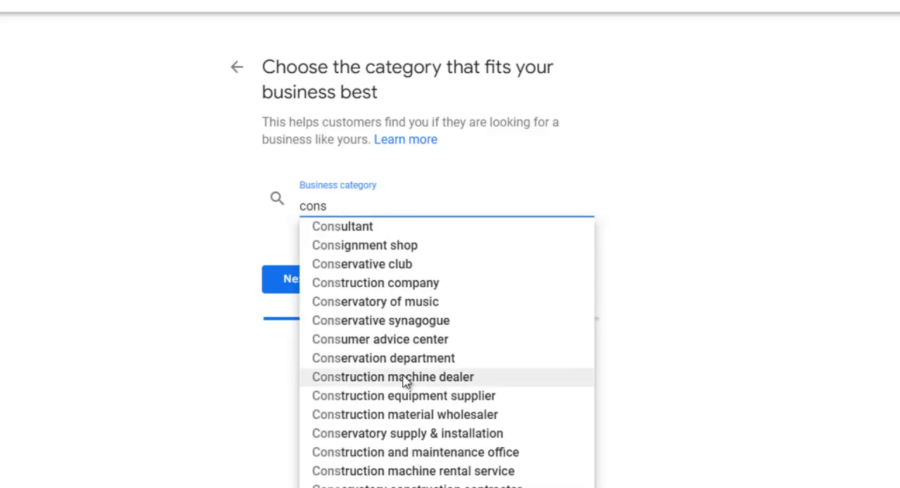
Set the business category to E-commerce service and answer Yes to adding a location customers can visit.
{"action": "key", "text": "ctrl+a"}
{"action": "type", "text": "ec"}
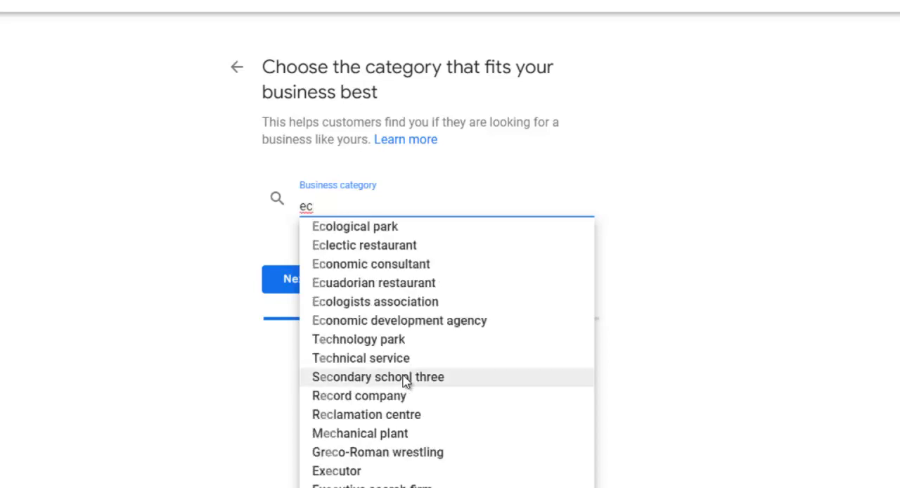
{"action": "key", "text": "BackSpace"}
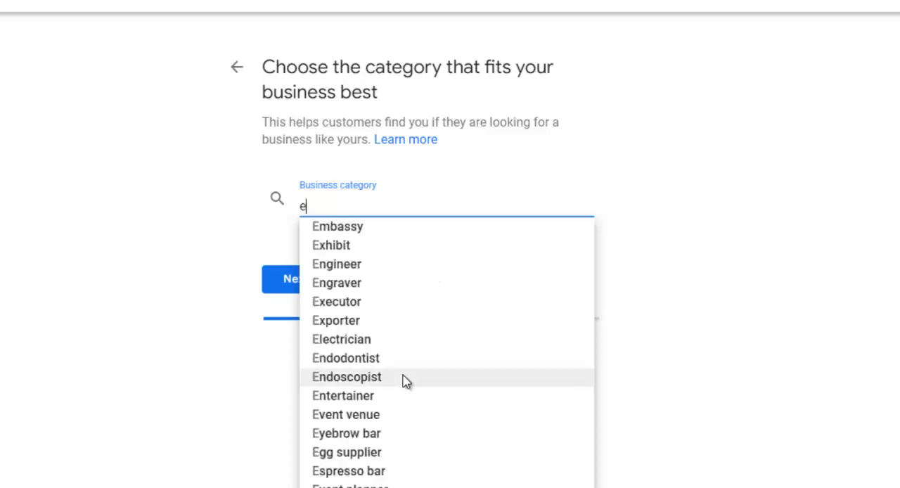
{"action": "type", "text": "-"}
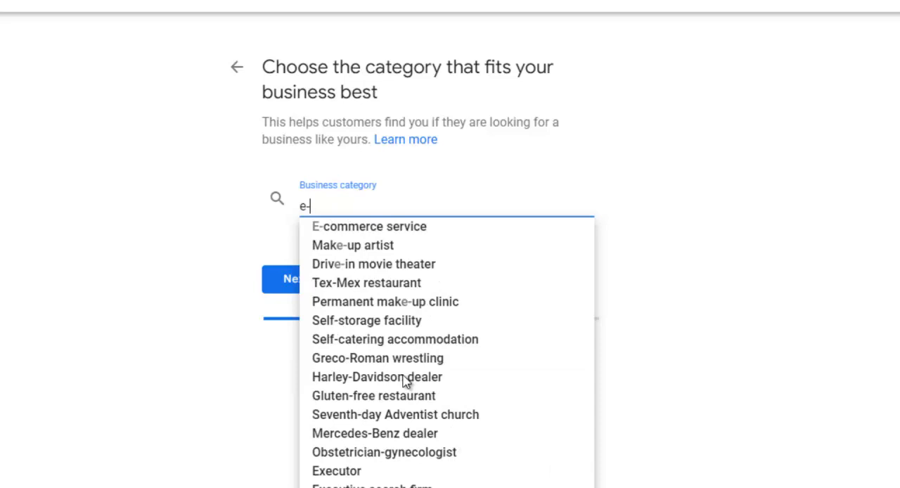
{"action": "left_click", "coordinate": [413, 226]}
{"action": "left_click", "coordinate": [294, 279]}
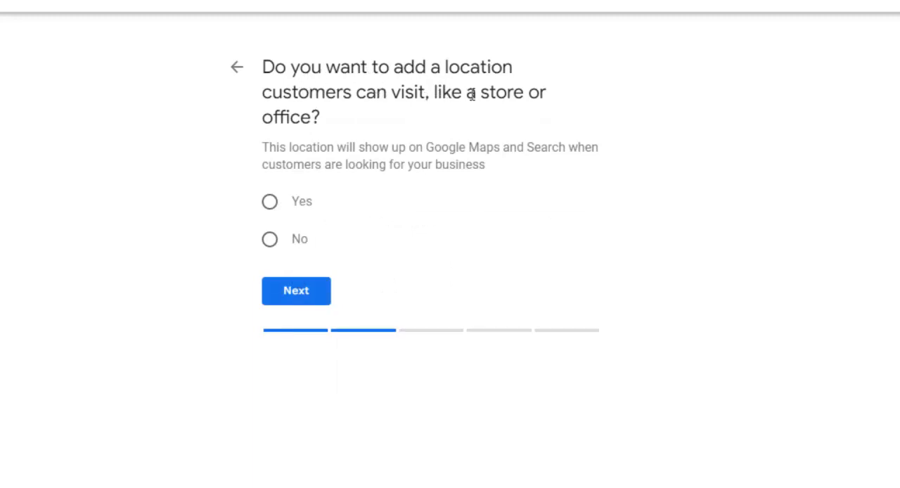
{"action": "left_click", "coordinate": [280, 199]}
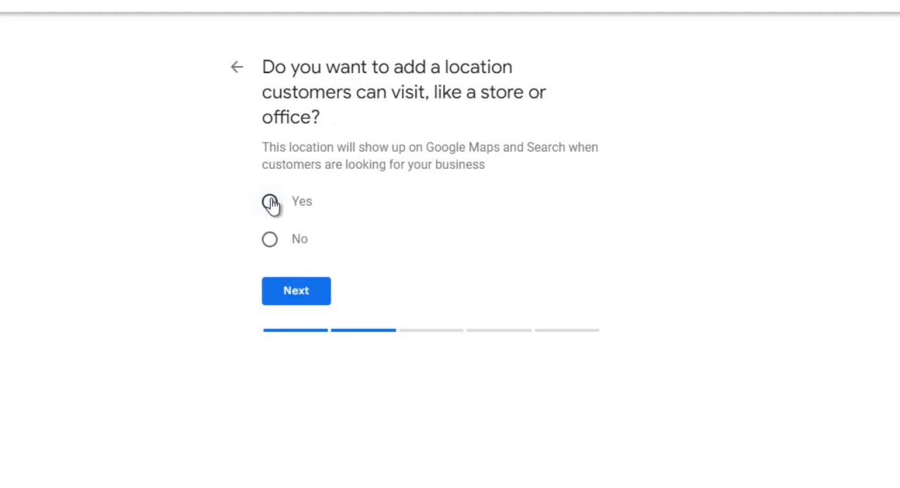
{"action": "left_click", "coordinate": [294, 292]}
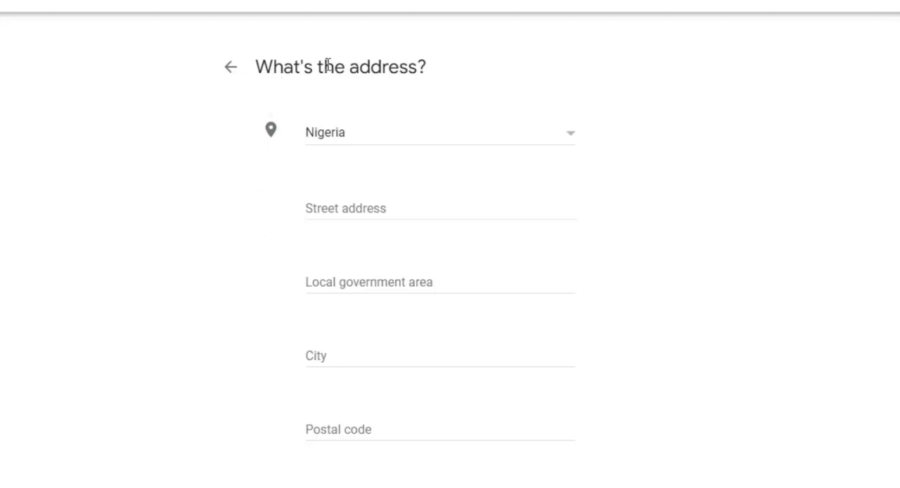
Fill in the street address of the business, including house number, street and area.
{"action": "left_click", "coordinate": [351, 207]}
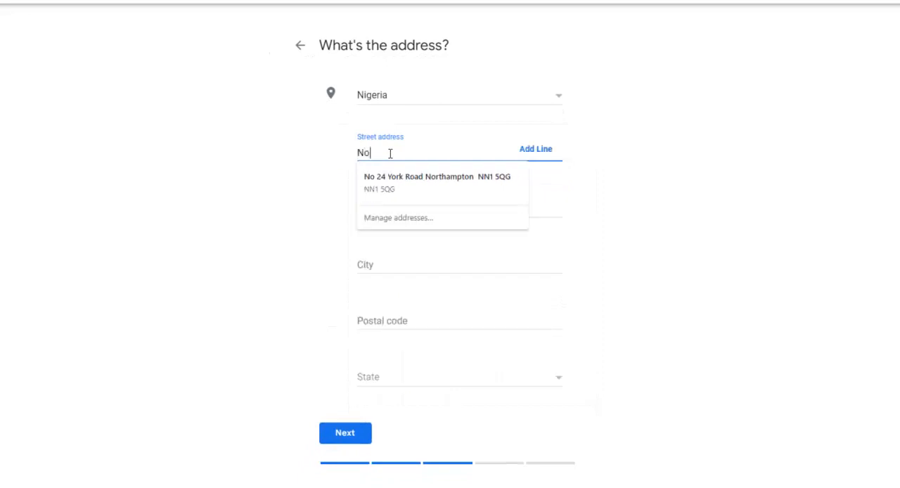
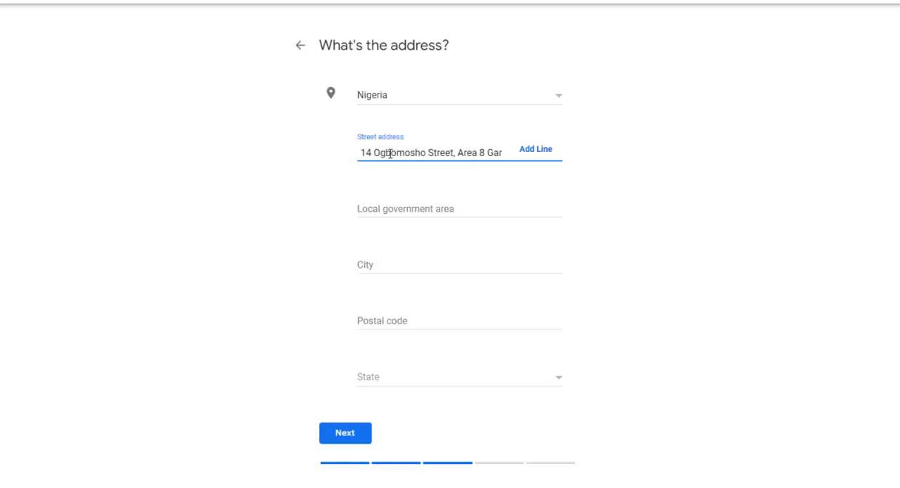
Fill in the local government area and the city of the business address.
{"action": "left_click", "coordinate": [387, 205]}
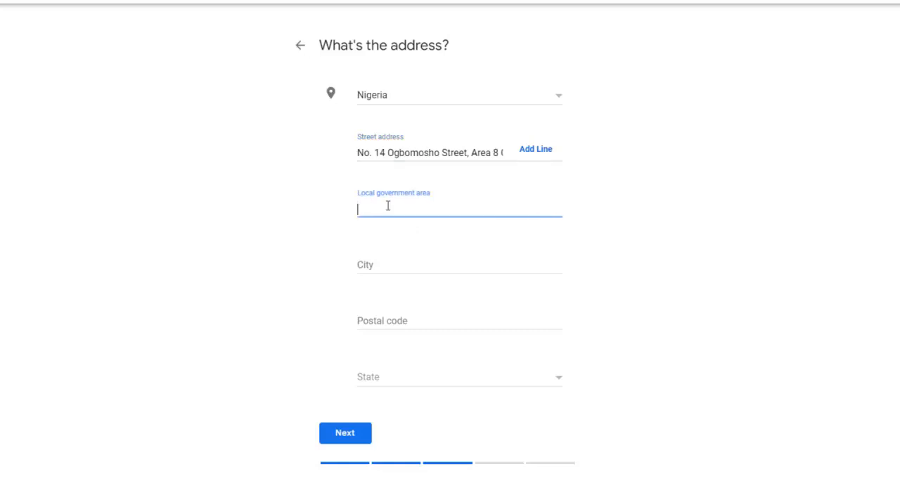
{"action": "type", "text": "AMAC"}
{"action": "left_click", "coordinate": [381, 266]}
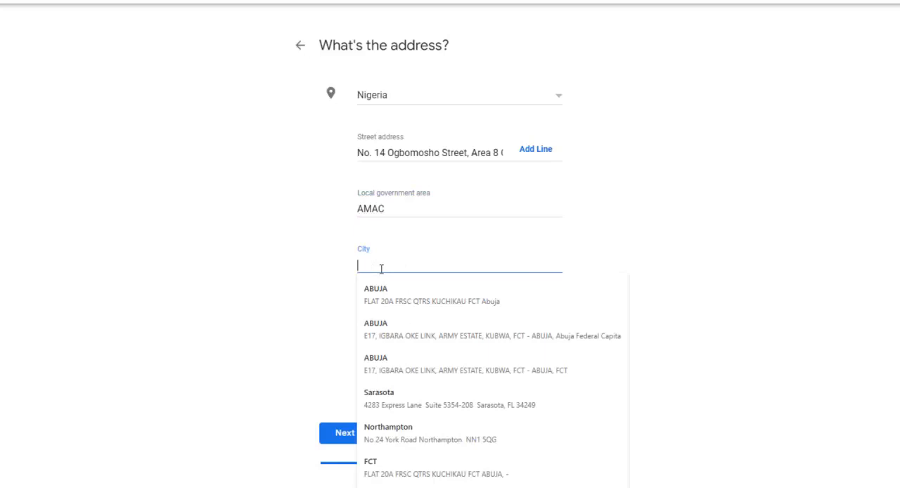
{"action": "type", "text": "Abuja"}
{"action": "left_click", "coordinate": [746, 221]}
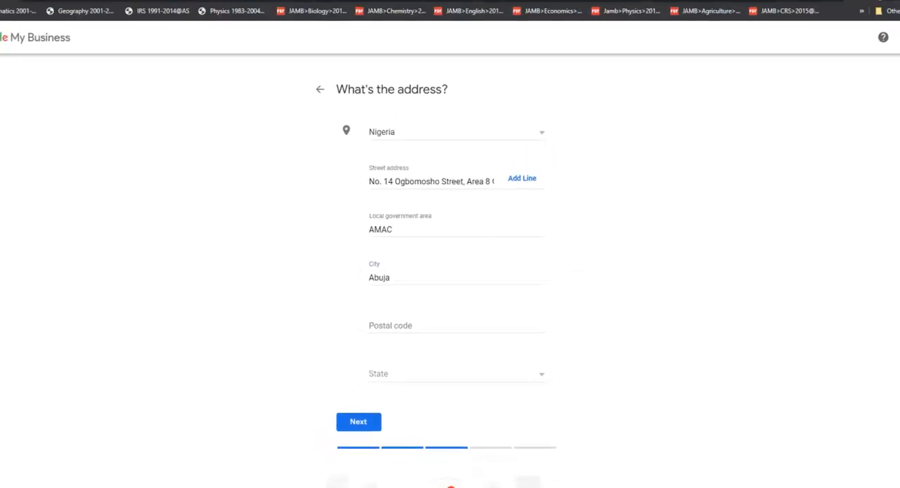
Search Google in a new tab for "Area 8 Garki Postal Code".
{"action": "key", "text": "ctrl+t"}
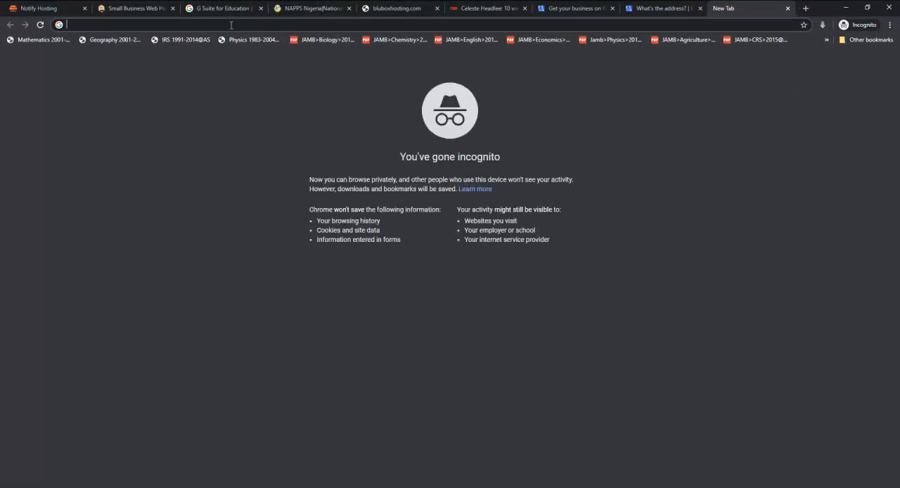
{"action": "type", "text": "Area"}
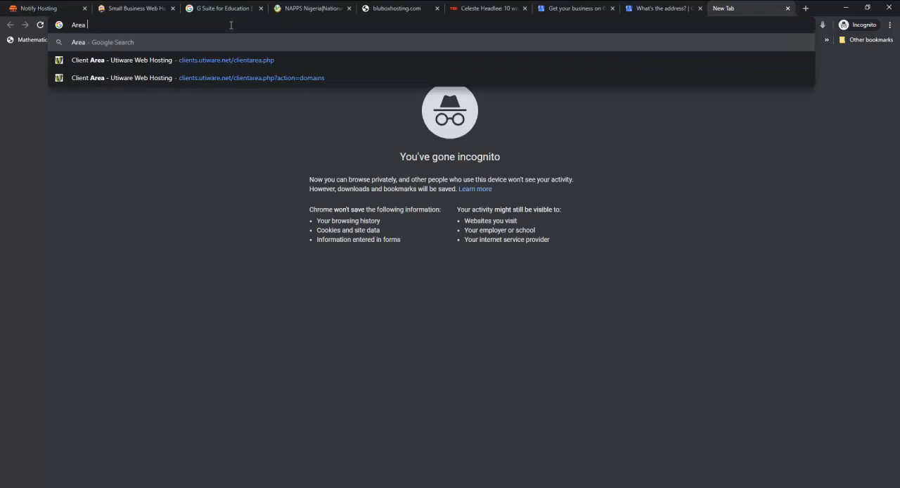
{"action": "type", "text": " 8 Pos"}
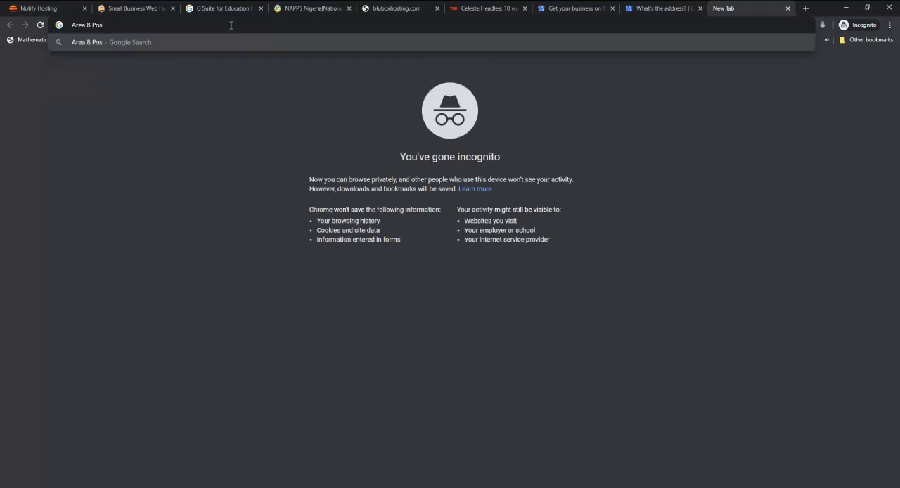
{"action": "key", "text": "BackSpace"}
{"action": "key", "text": "BackSpace"}
{"action": "key", "text": "BackSpace"}
{"action": "type", "text": "Garki Pot"}
{"action": "type", "text": "tal"}
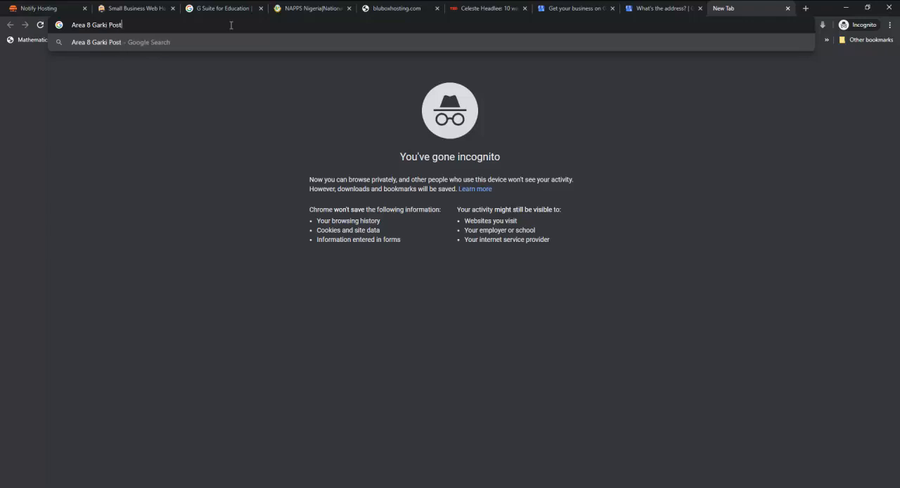
{"action": "type", "text": " Code"}
{"action": "key", "text": "Return"}
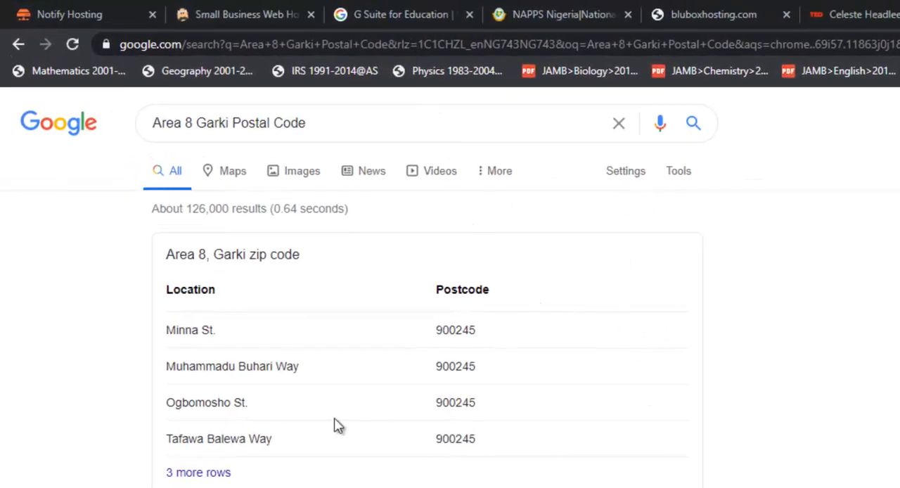
Copy the postcode listed for the business's street and enter it as the postal code of the business address.
{"action": "double_click", "coordinate": [447, 401]}
{"action": "key", "text": "ctrl+c"}
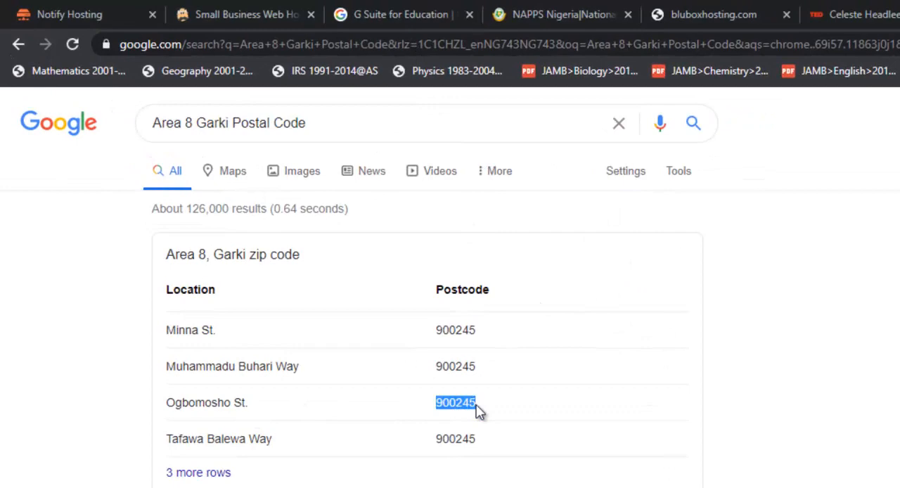
{"action": "left_click", "coordinate": [677, 9]}
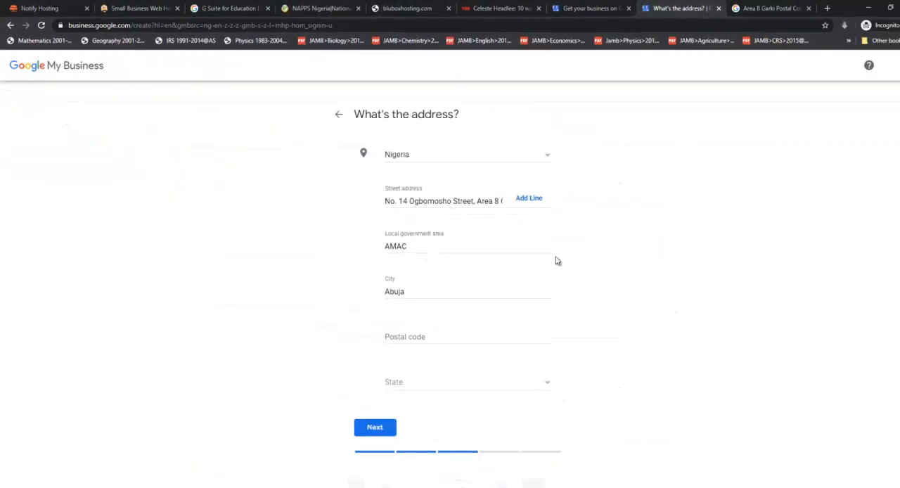
{"action": "left_click", "coordinate": [399, 337]}
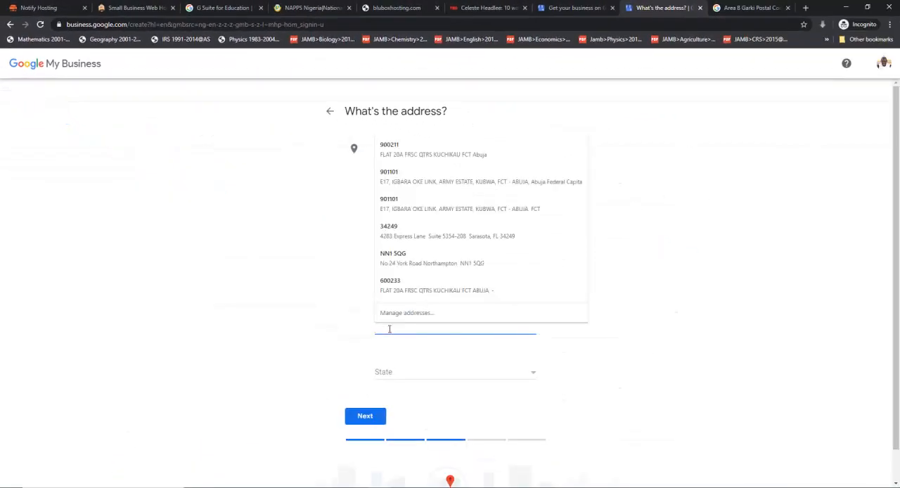
{"action": "key", "text": "ctrl+v"}
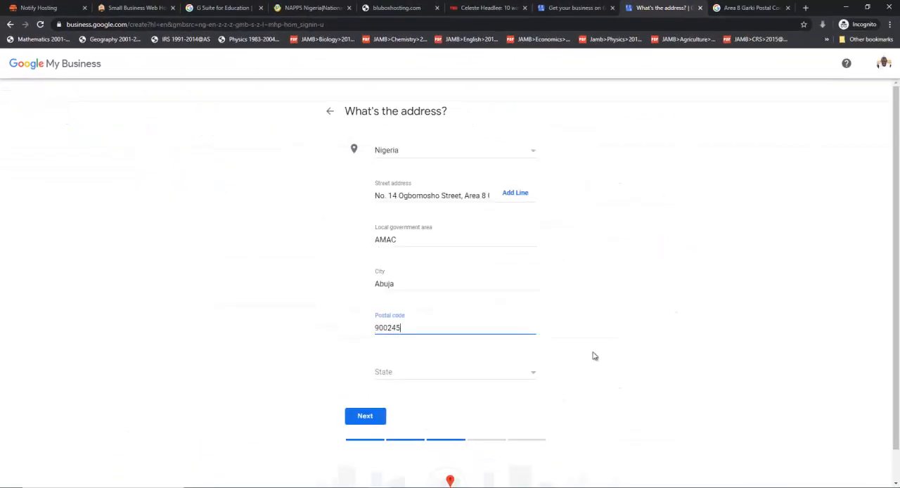
Set the state of the business address to Federal Capital Territory and submit the address.
{"action": "left_click", "coordinate": [752, 312]}
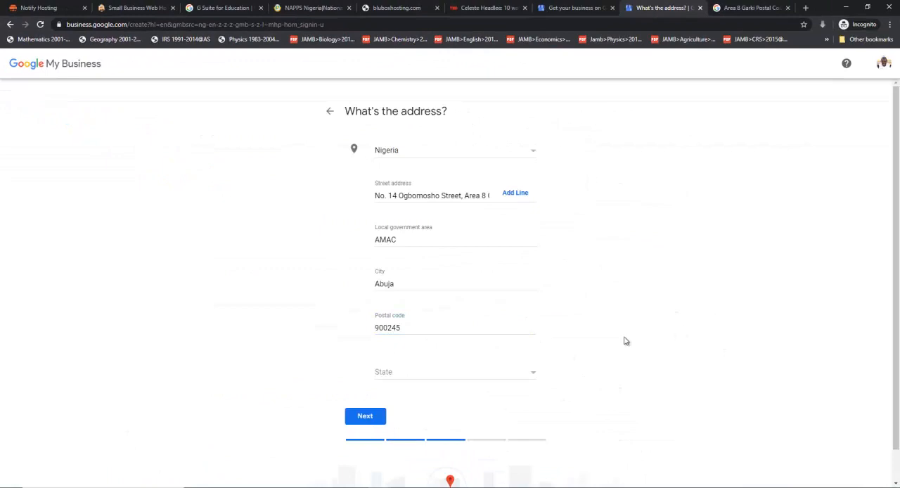
{"action": "left_click", "coordinate": [531, 375]}
{"action": "left_click_drag", "start_coordinate": [539, 376], "coordinate": [539, 412]}
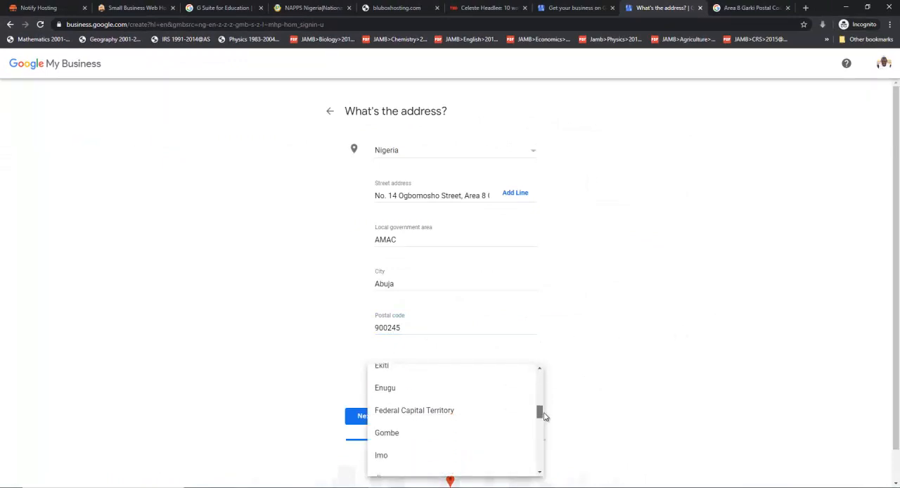
{"action": "left_click", "coordinate": [418, 412]}
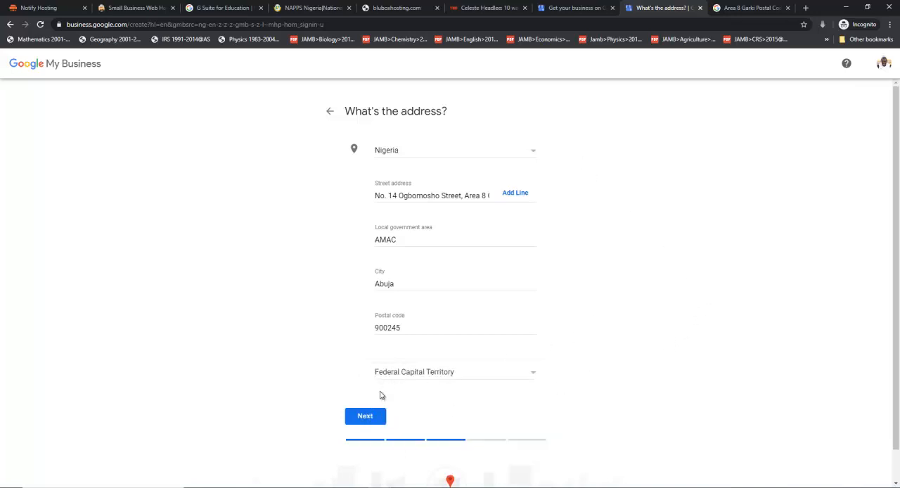
{"action": "left_click", "coordinate": [365, 415]}
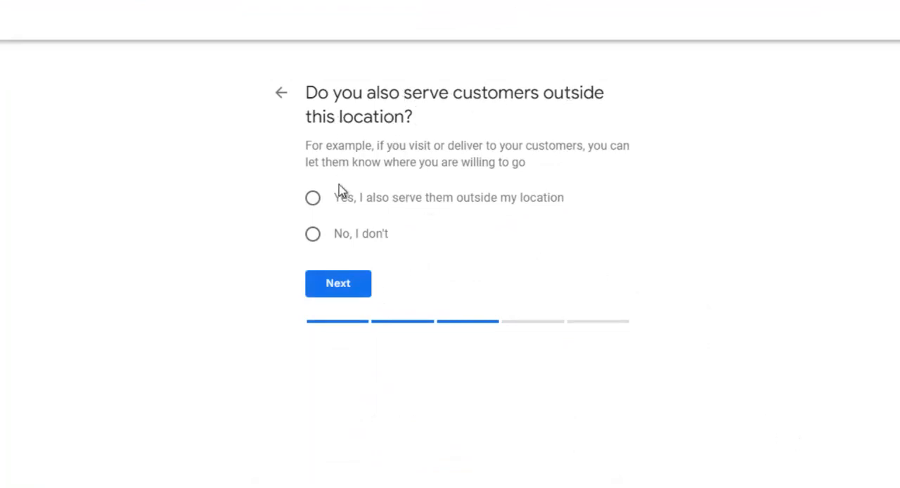
Answer Yes to serving customers outside this location and skip the optional service areas.
{"action": "left_click", "coordinate": [313, 201]}
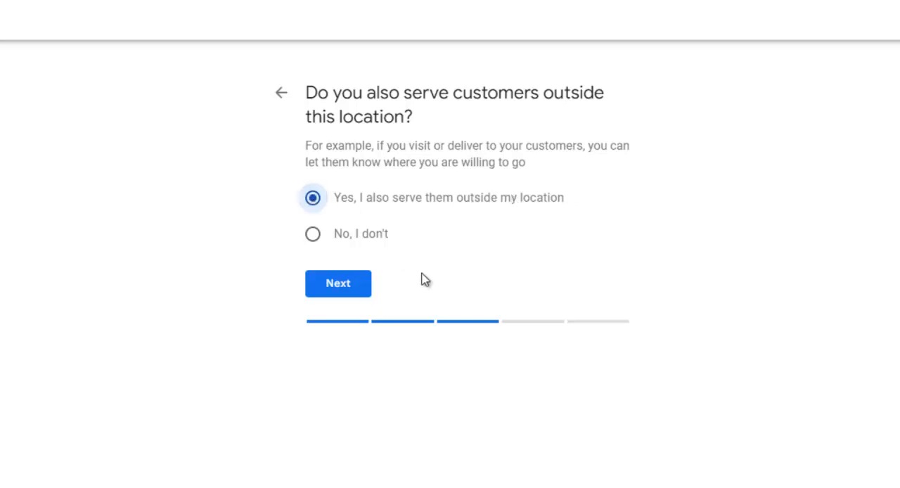
{"action": "left_click", "coordinate": [341, 293]}
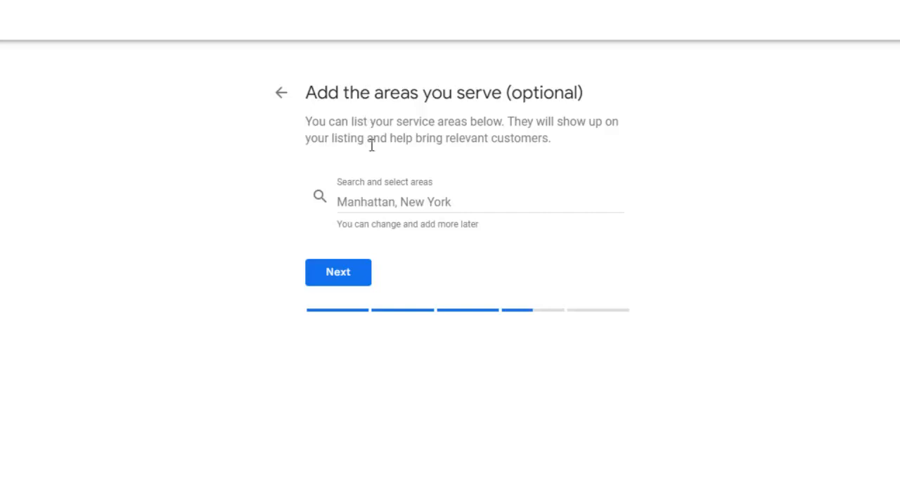
{"action": "left_click_drag", "start_coordinate": [508, 93], "coordinate": [593, 98]}
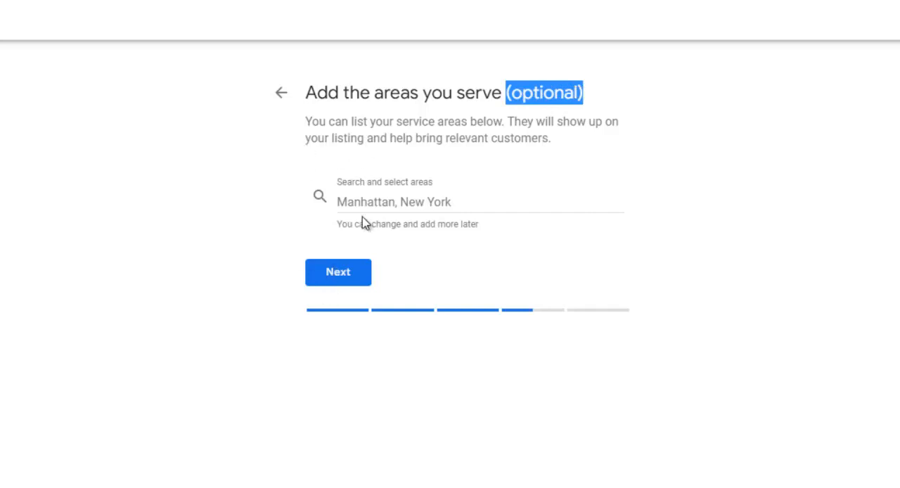
{"action": "left_click", "coordinate": [333, 280]}
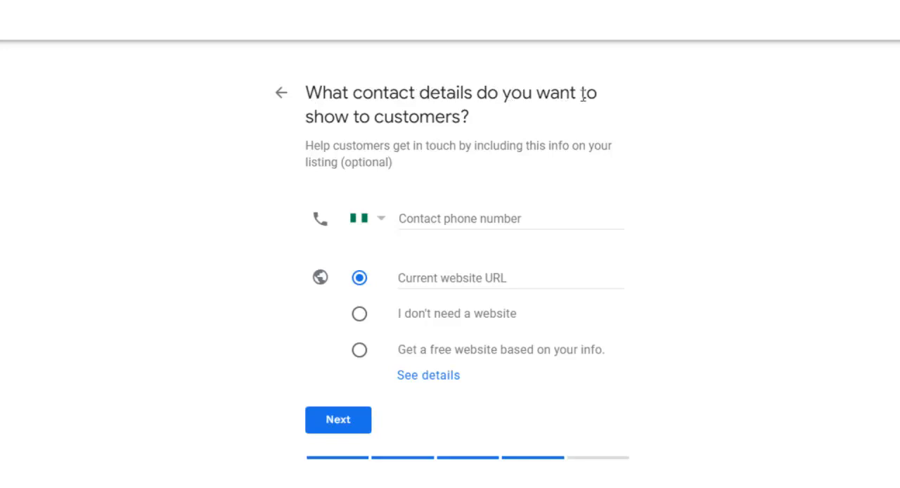
Fill in the contact phone number shown to customers.
{"action": "left_click", "coordinate": [461, 211]}
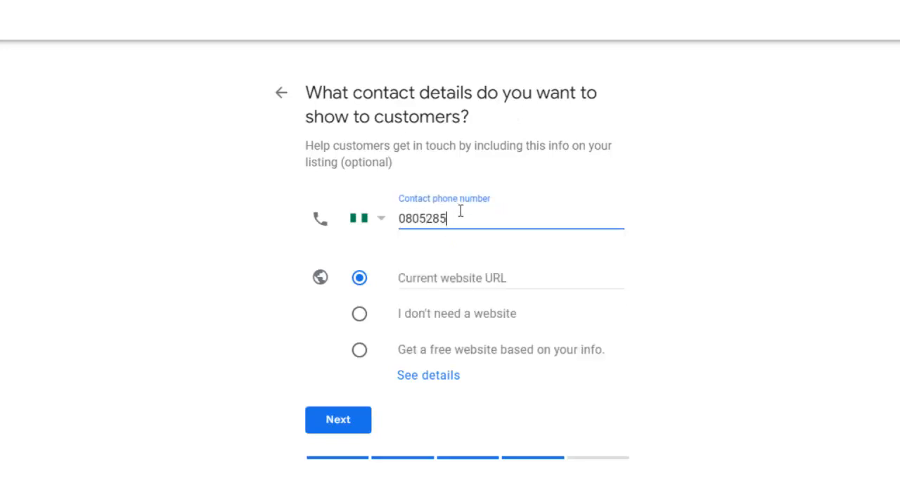
Enter notifystores.com as the current website URL and submit the contact details.
{"action": "left_click", "coordinate": [429, 283]}
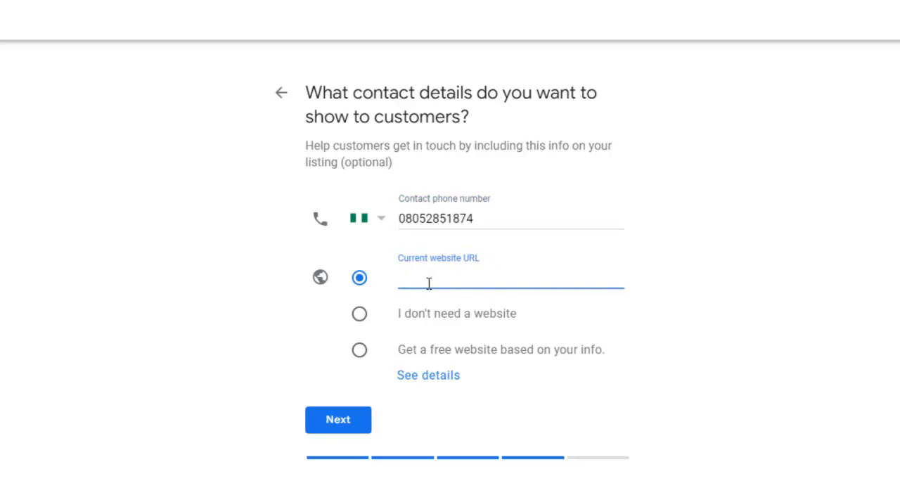
{"action": "type", "text": "noi"}
{"action": "type", "text": "tify"}
{"action": "type", "text": "st"}
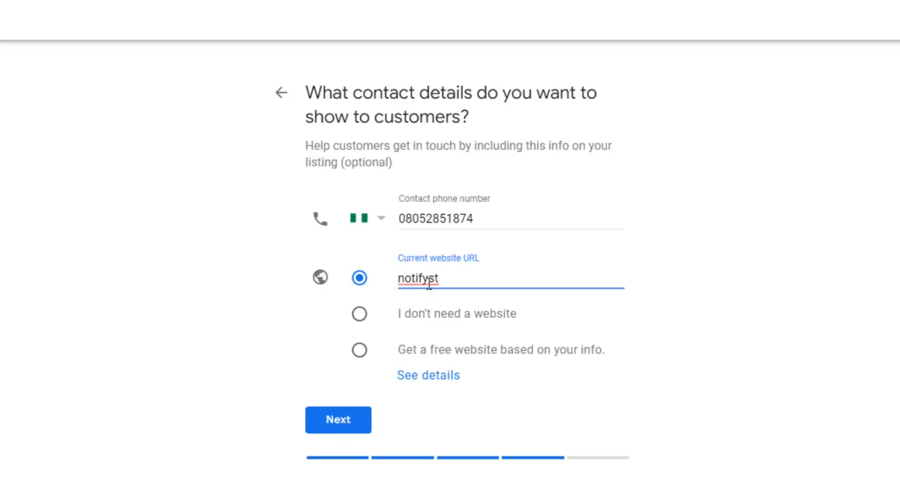
{"action": "type", "text": "ores.com"}
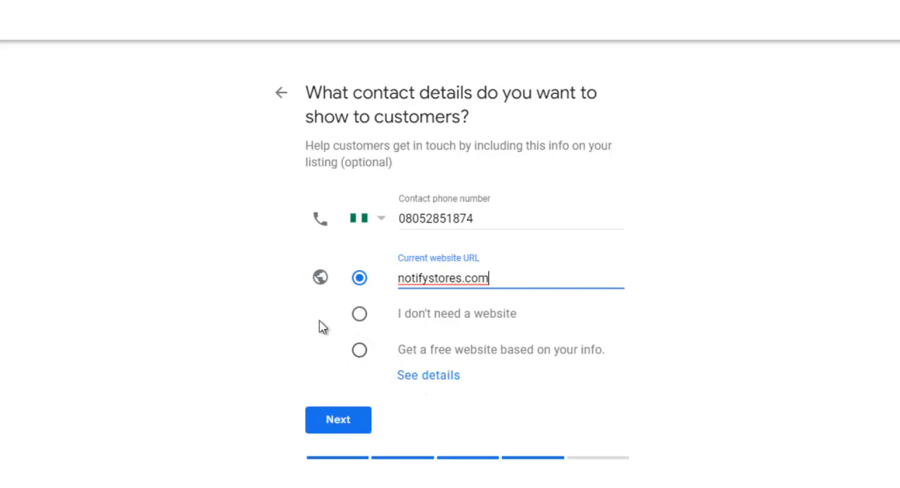
{"action": "left_click", "coordinate": [338, 421]}
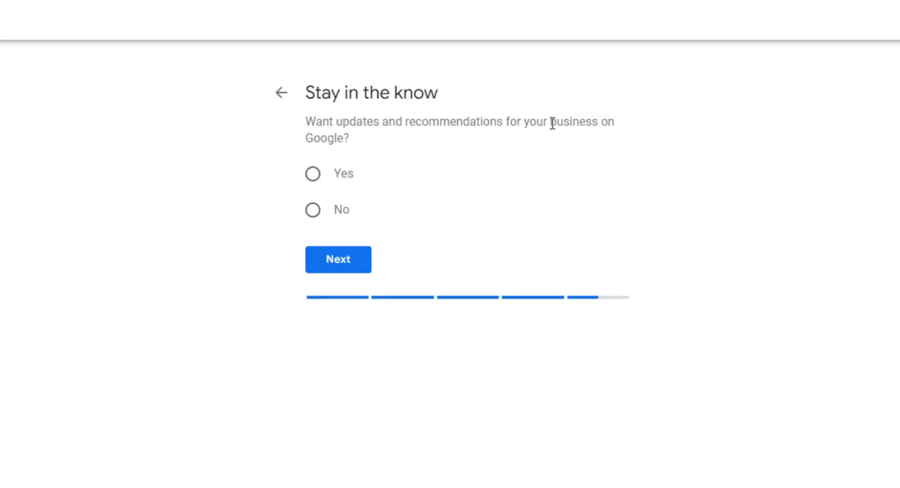
Answer Yes to receiving updates and recommendations for the business and finish the listing.
{"action": "left_click", "coordinate": [313, 175]}
{"action": "left_click", "coordinate": [336, 265]}
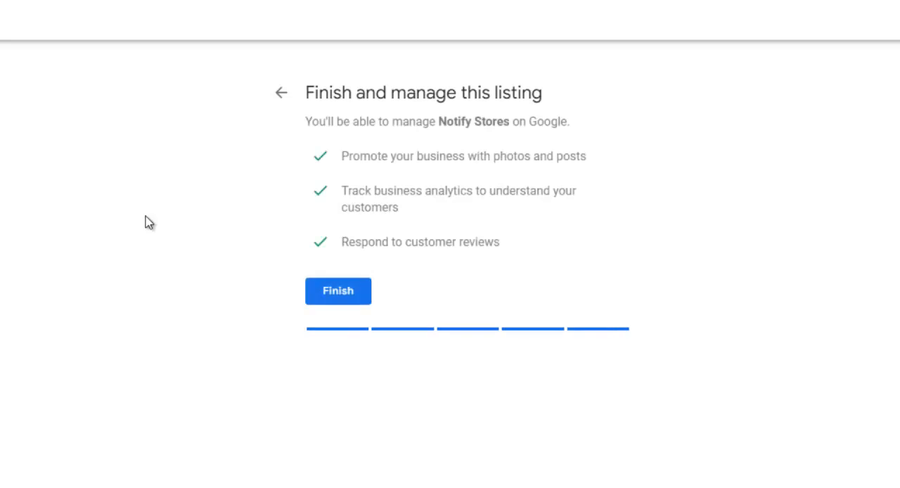
{"action": "left_click", "coordinate": [337, 296]}
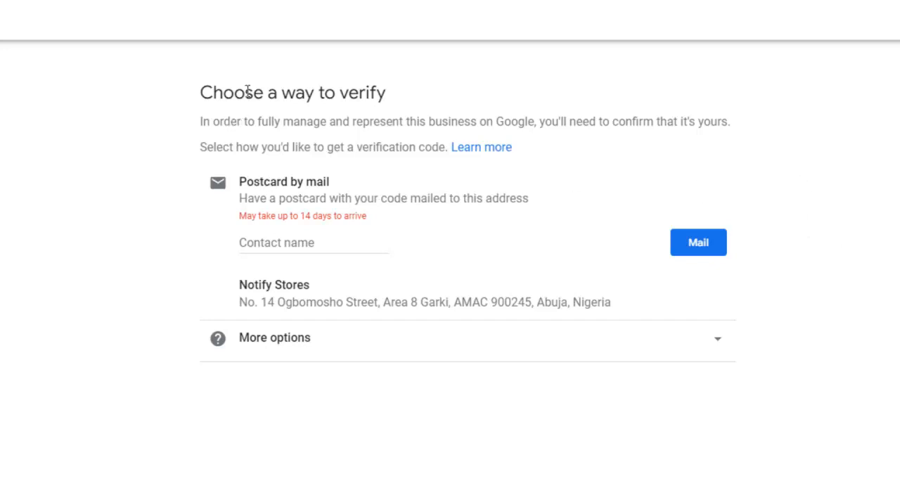
Postpone the business verification with the Verify later option and get started past the welcome message.
{"action": "left_click_drag", "start_coordinate": [342, 92], "coordinate": [387, 92]}
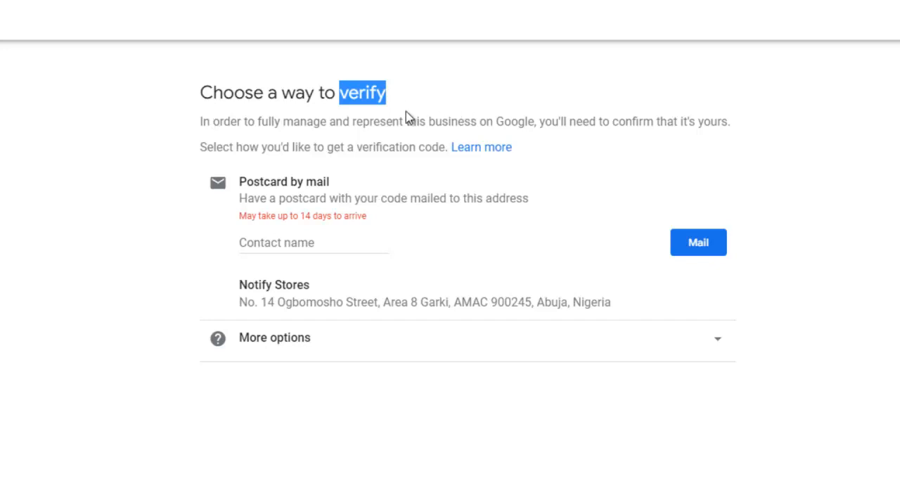
{"action": "left_click", "coordinate": [391, 98]}
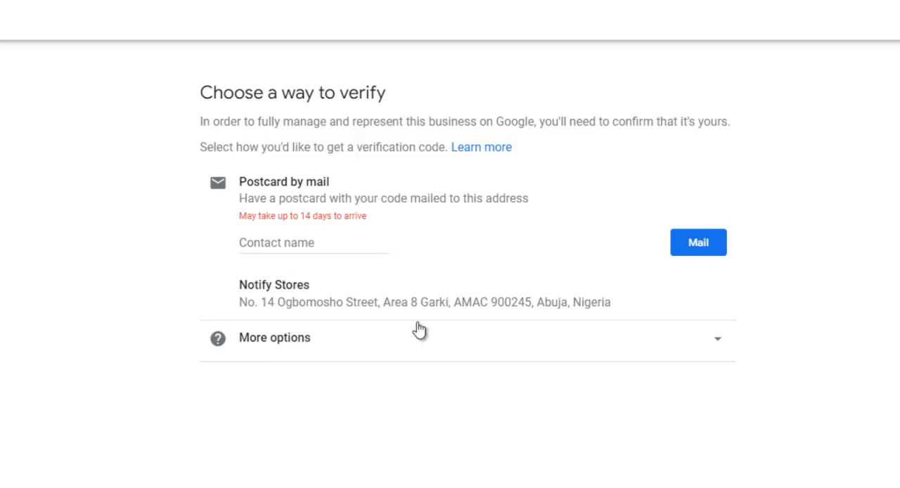
{"action": "left_click", "coordinate": [718, 344]}
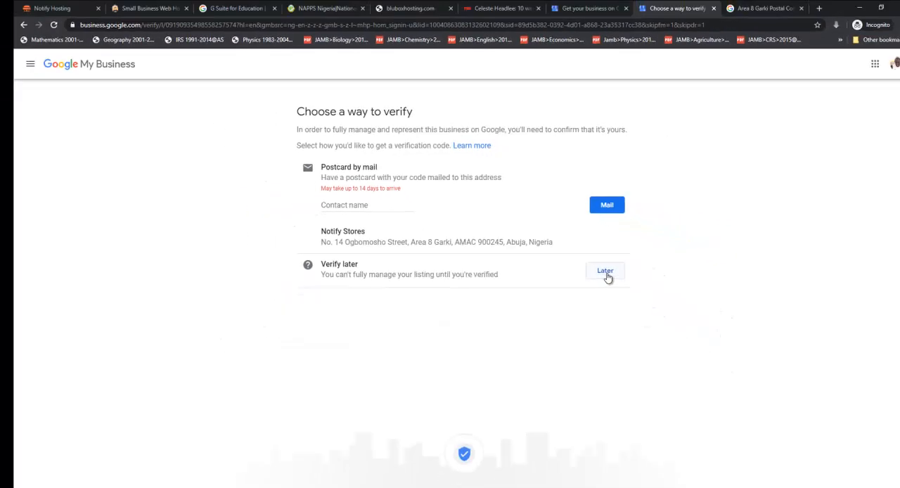
{"action": "left_click", "coordinate": [606, 274]}
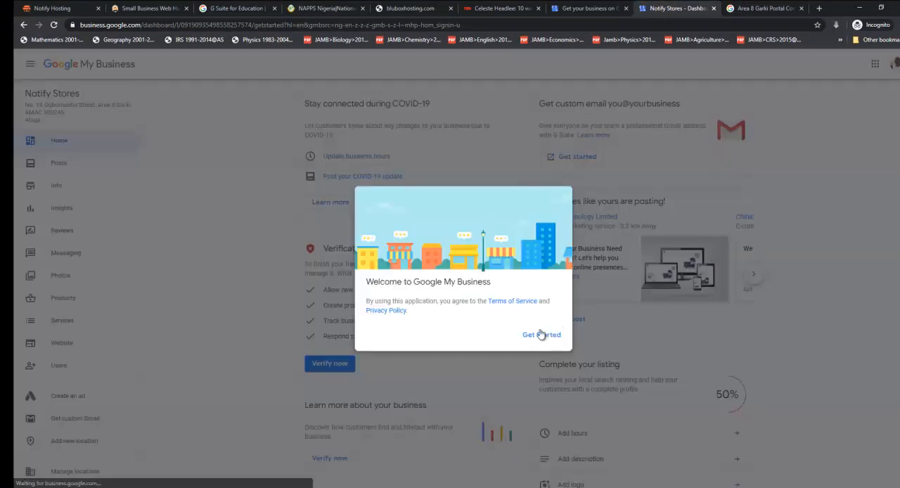
{"action": "left_click", "coordinate": [537, 336]}
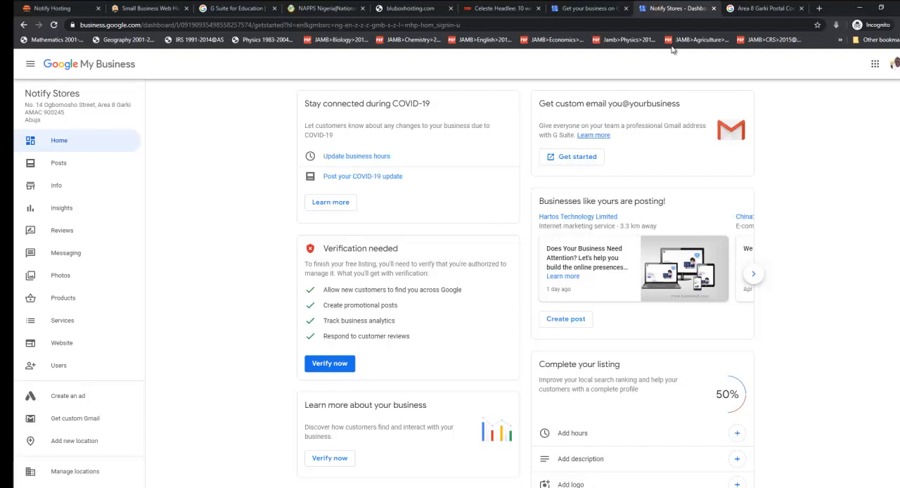
Search Google for "Notify Store" in the postal code search tab, check the results against the business dashboard, and return to the dashboard.
{"action": "left_click", "coordinate": [764, 8]}
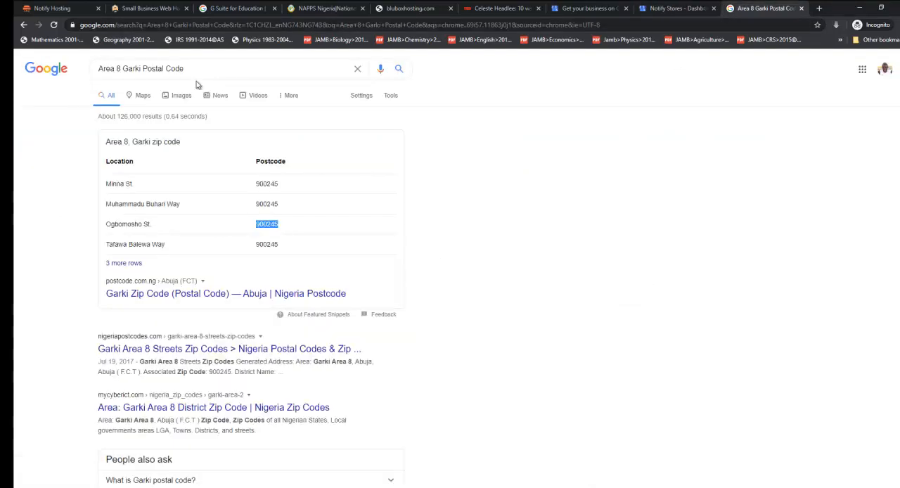
{"action": "left_click_drag", "start_coordinate": [204, 68], "coordinate": [99, 69]}
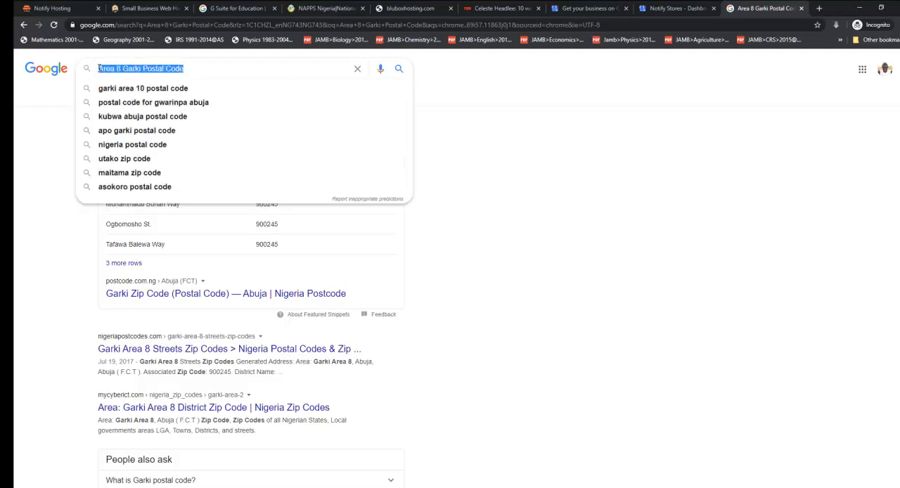
{"action": "type", "text": "Notify S"}
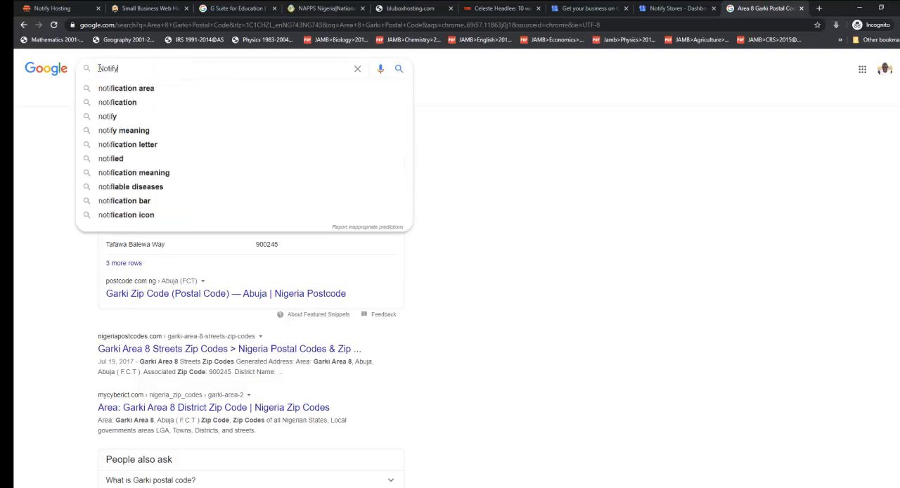
{"action": "type", "text": "ore"}
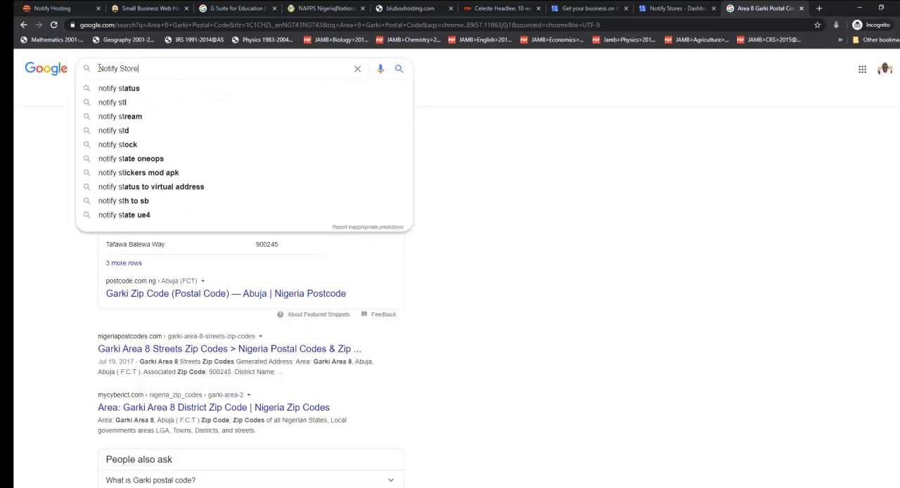
{"action": "key", "text": "Return"}
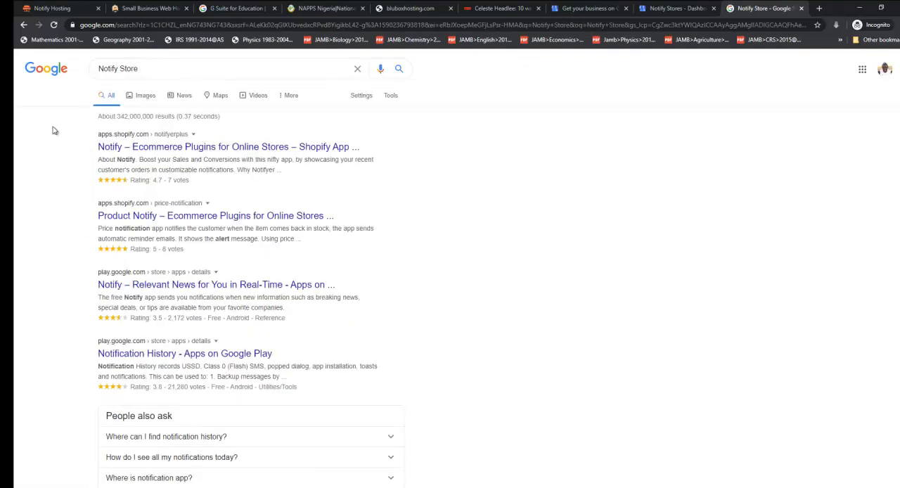
{"action": "left_click", "coordinate": [679, 8]}
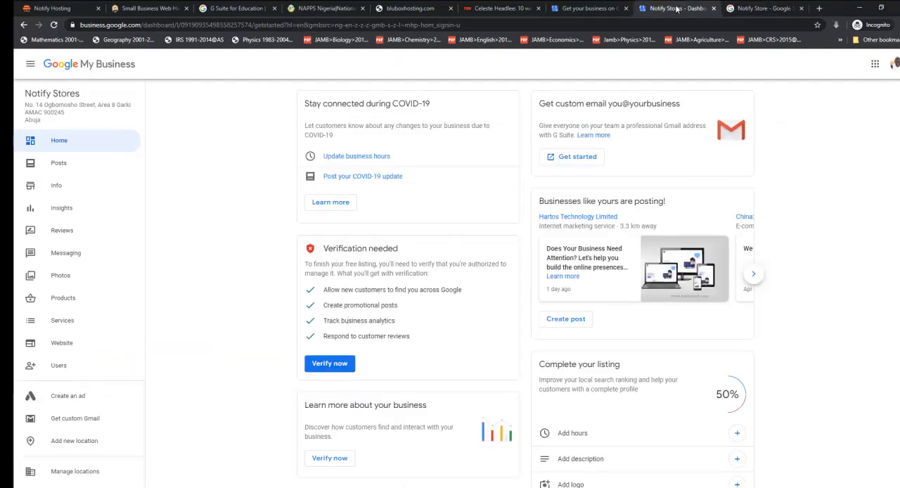
{"action": "left_click", "coordinate": [757, 8]}
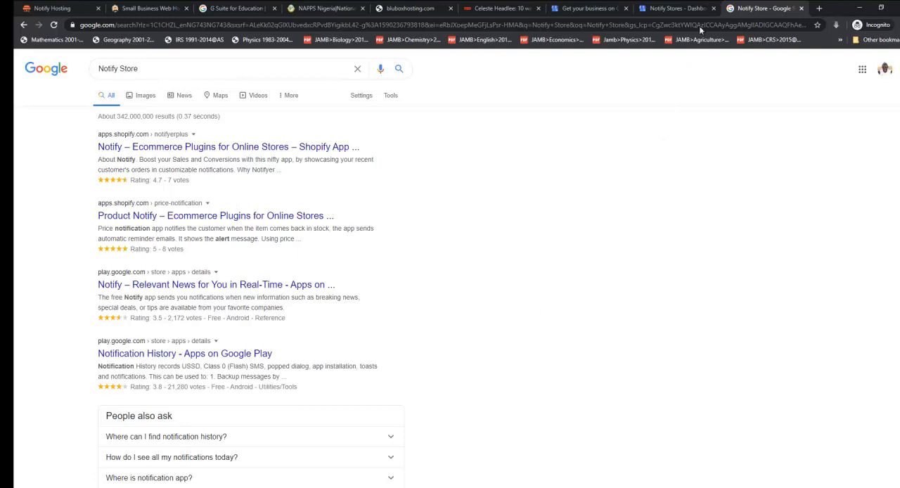
{"action": "left_click", "coordinate": [692, 9]}
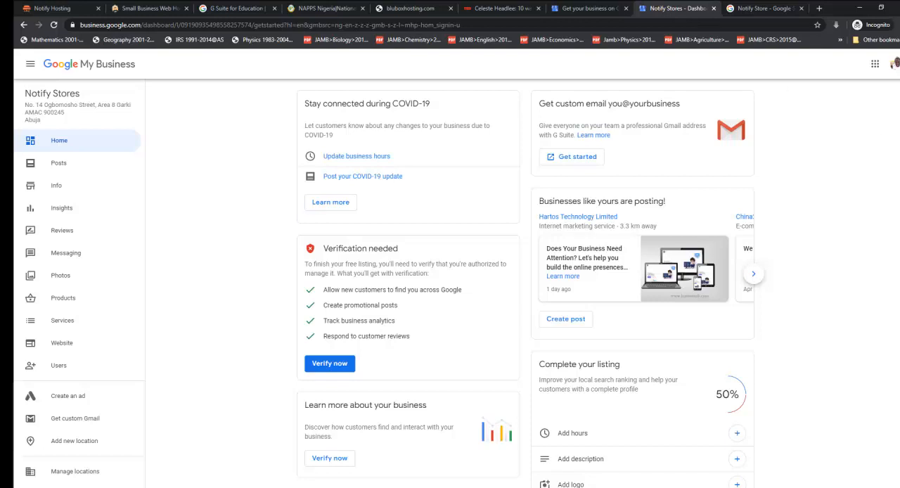
Review the verification and listing completion cards on the business dashboard, and return to the Google results for Notify Store.
{"action": "scroll", "coordinate": [292, 286], "scroll_direction": "down", "scroll_amount": 2}
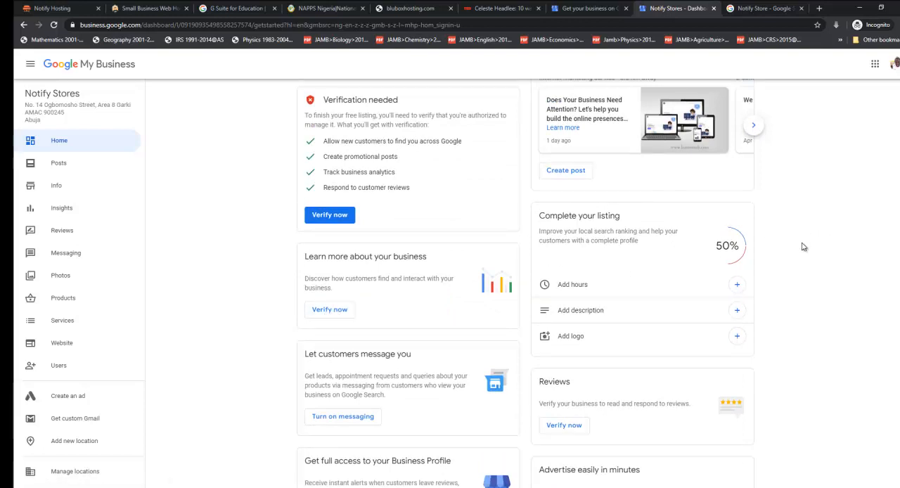
{"action": "scroll", "coordinate": [803, 246], "scroll_direction": "up", "scroll_amount": 2}
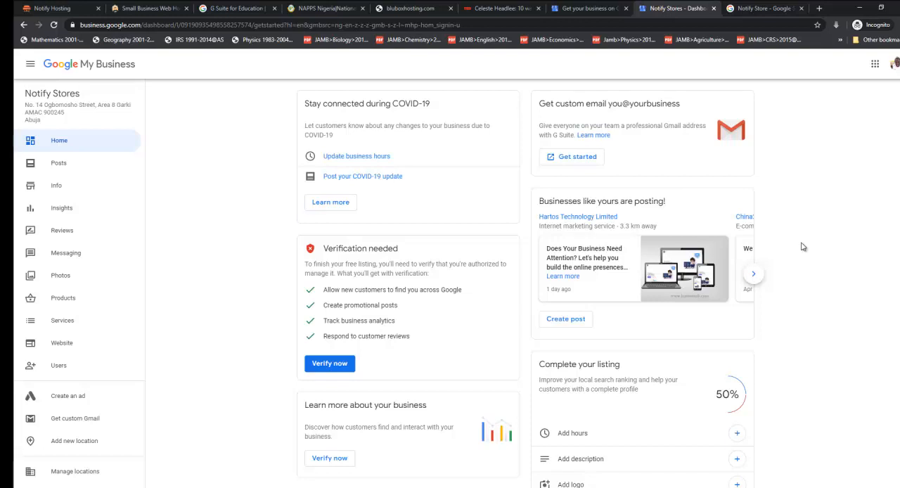
{"action": "left_click", "coordinate": [757, 9]}
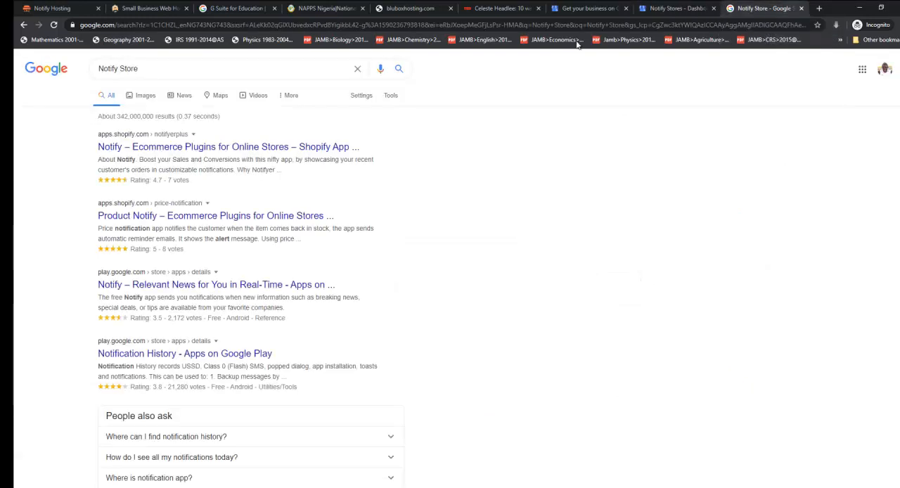
{"action": "left_click", "coordinate": [151, 68]}
{"action": "left_click", "coordinate": [478, 174]}
Replace the Google query with Durian and run the suggested search "durian nigeria".
{"action": "double_click", "coordinate": [160, 68]}
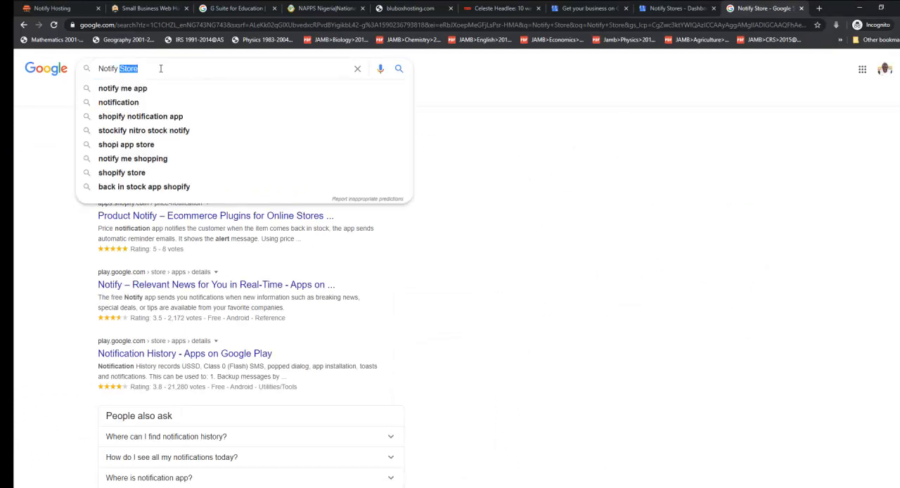
{"action": "triple_click", "coordinate": [160, 68]}
{"action": "key", "text": "BackSpace"}
{"action": "type", "text": "Du"}
{"action": "type", "text": "m"}
{"action": "key", "text": "BackSpace"}
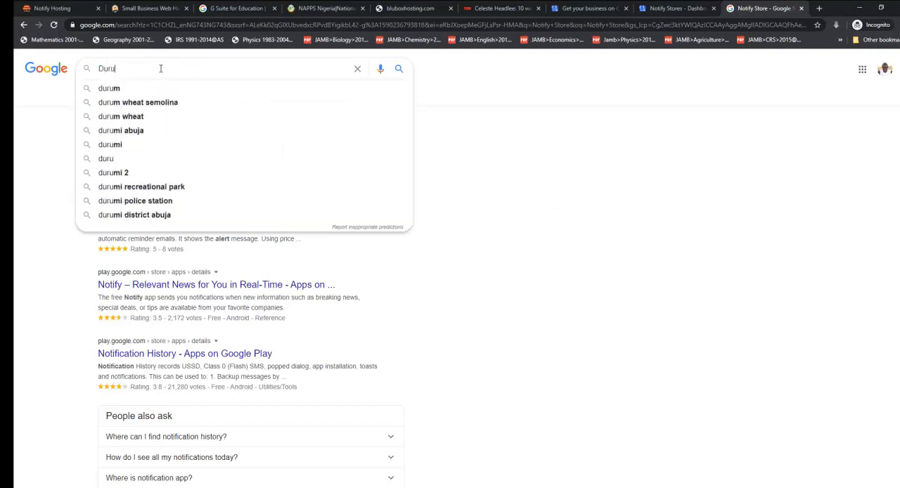
{"action": "type", "text": "rian"}
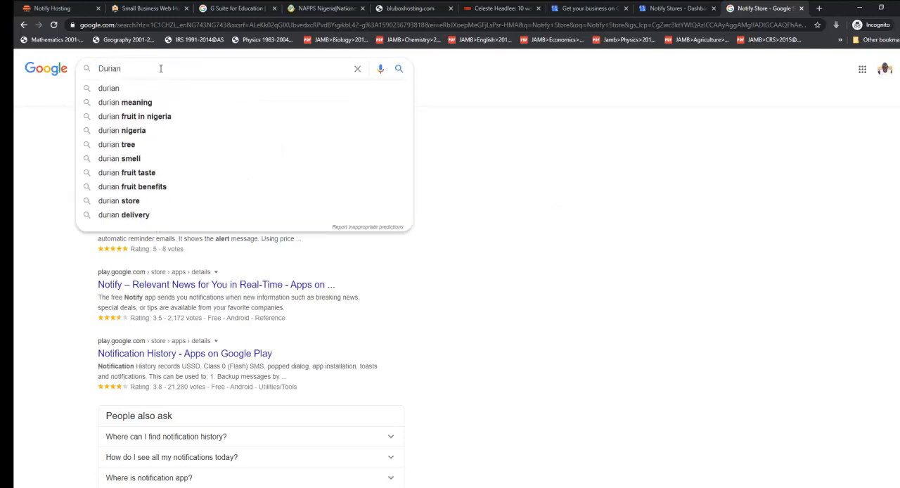
{"action": "key", "text": "Down"}
{"action": "key", "text": "Down"}
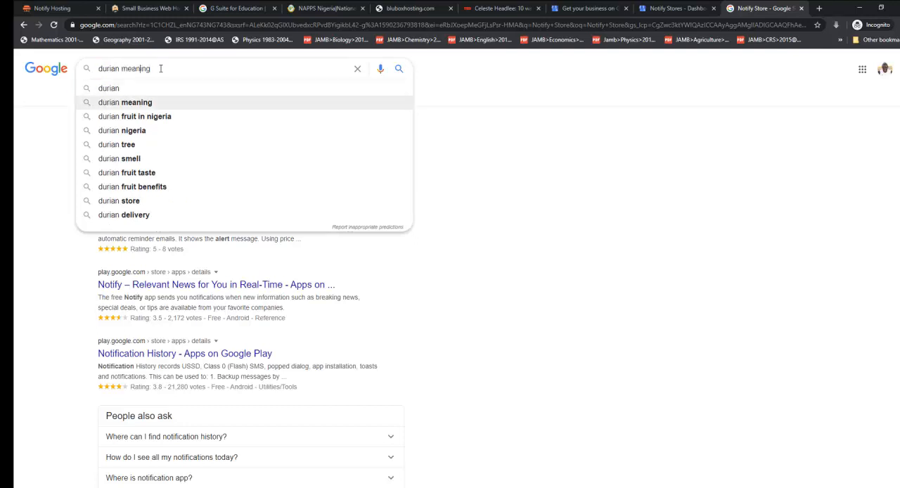
{"action": "key", "text": "Down"}
{"action": "key", "text": "Down"}
{"action": "key", "text": "Return"}
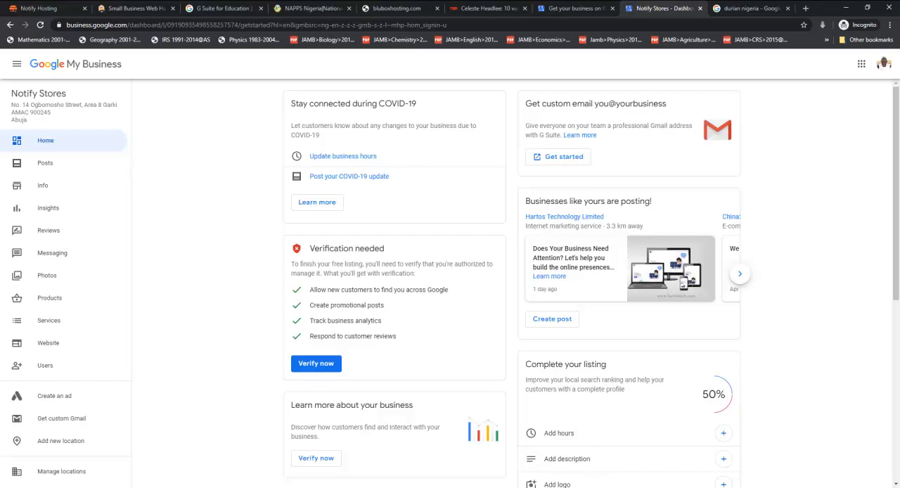
Minimize the browser window and switch to the Notepad note containing the address business.google.com.
{"action": "left_click", "coordinate": [774, 487]}
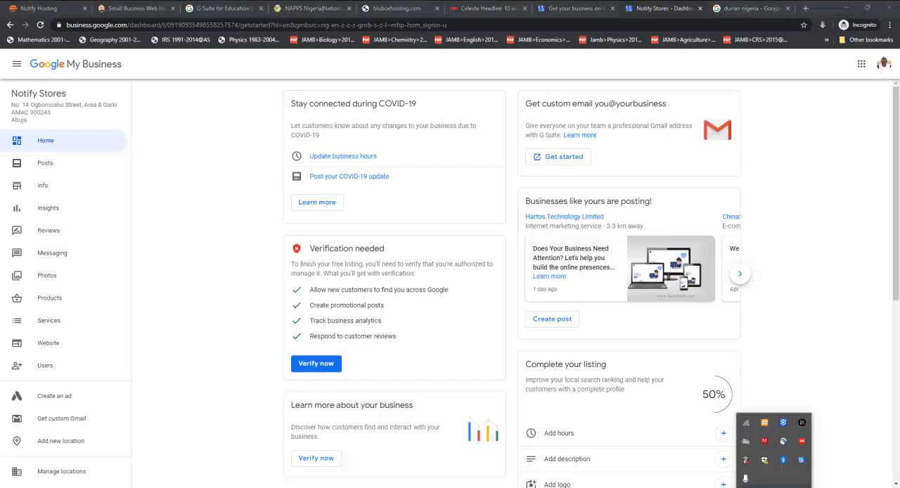
{"action": "left_click", "coordinate": [848, 8]}
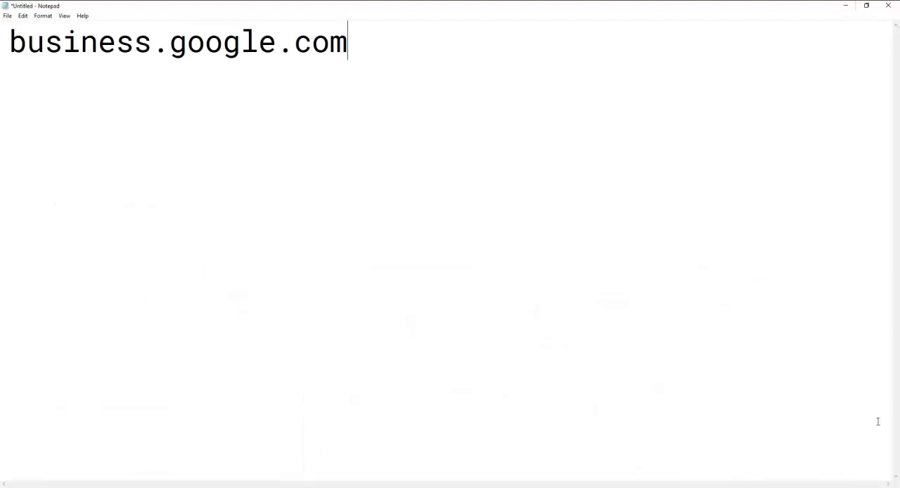
{"action": "left_click", "coordinate": [542, 487]}
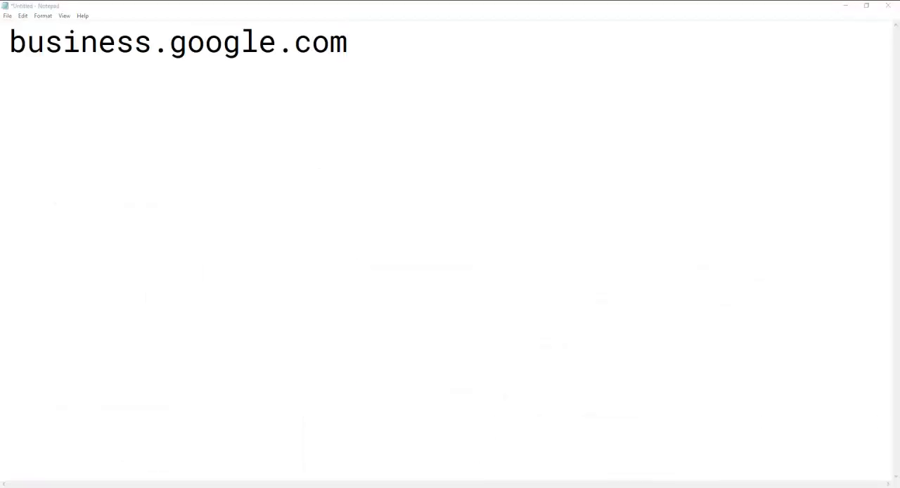